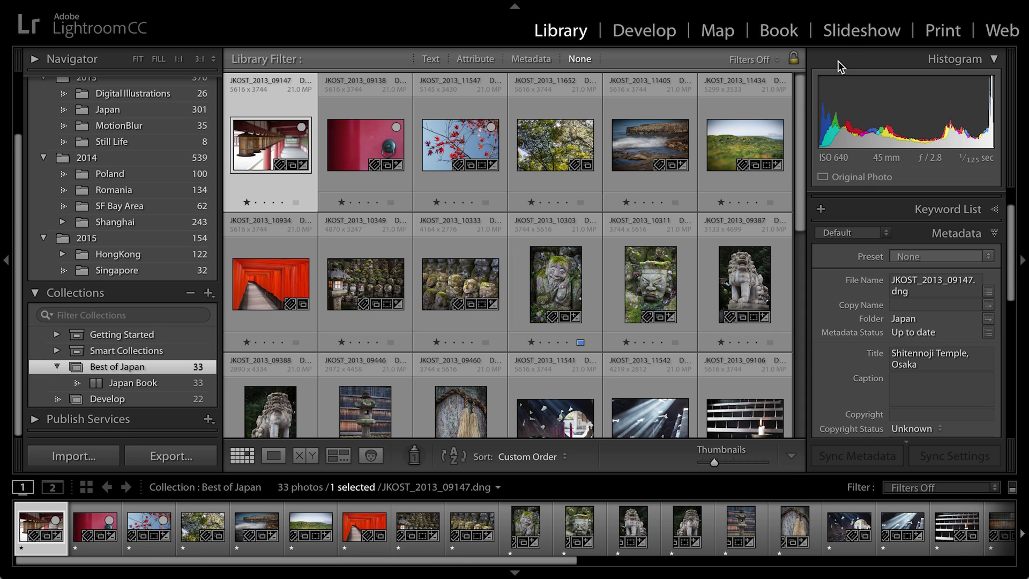
- Switch to the Slideshow module to show the 33 Best of Japan photos
left_click(845, 33)
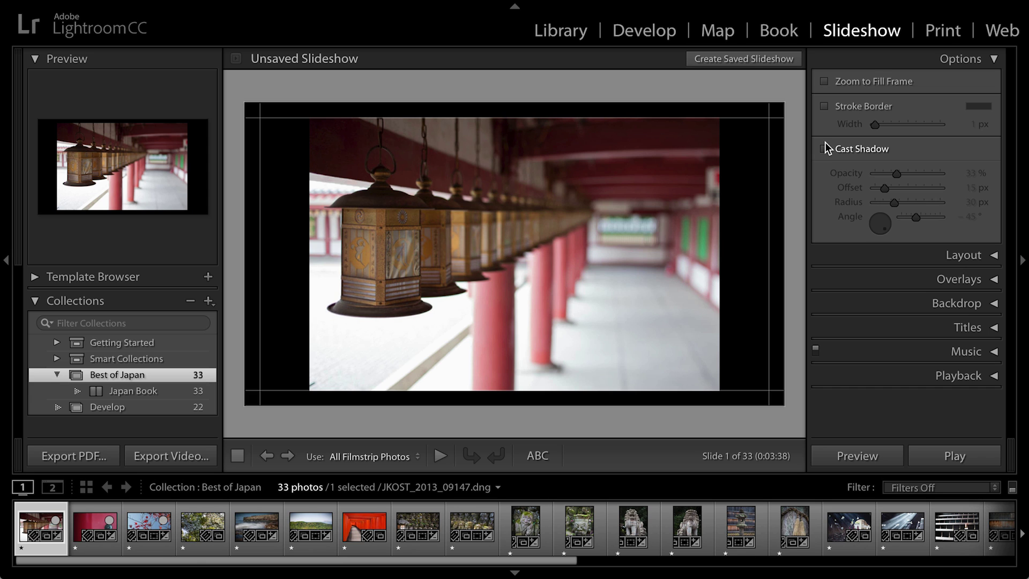
- Turn Zoom to Fill Frame on and back off so the photo stays letterboxed
left_click(824, 82)
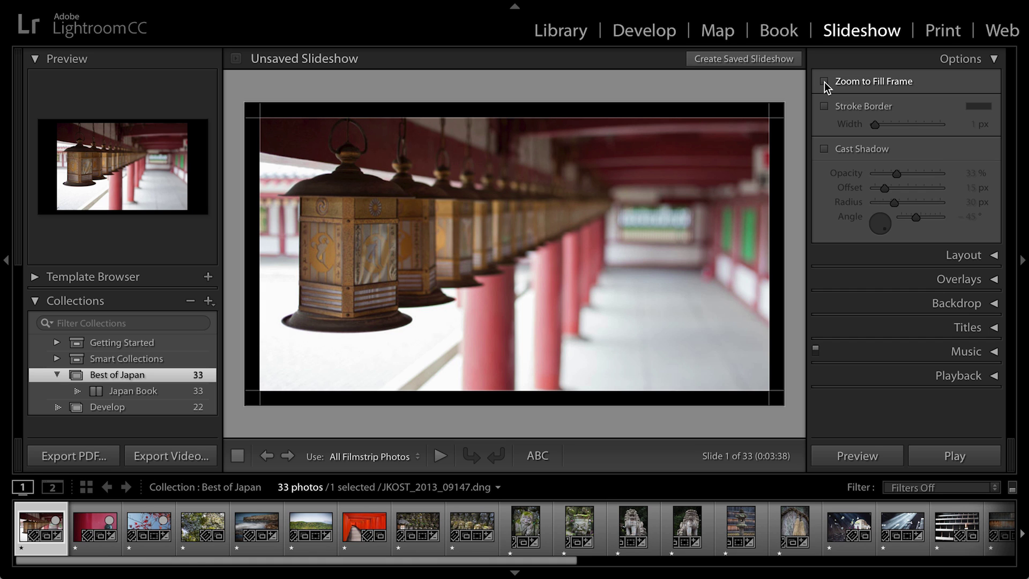
left_click(824, 82)
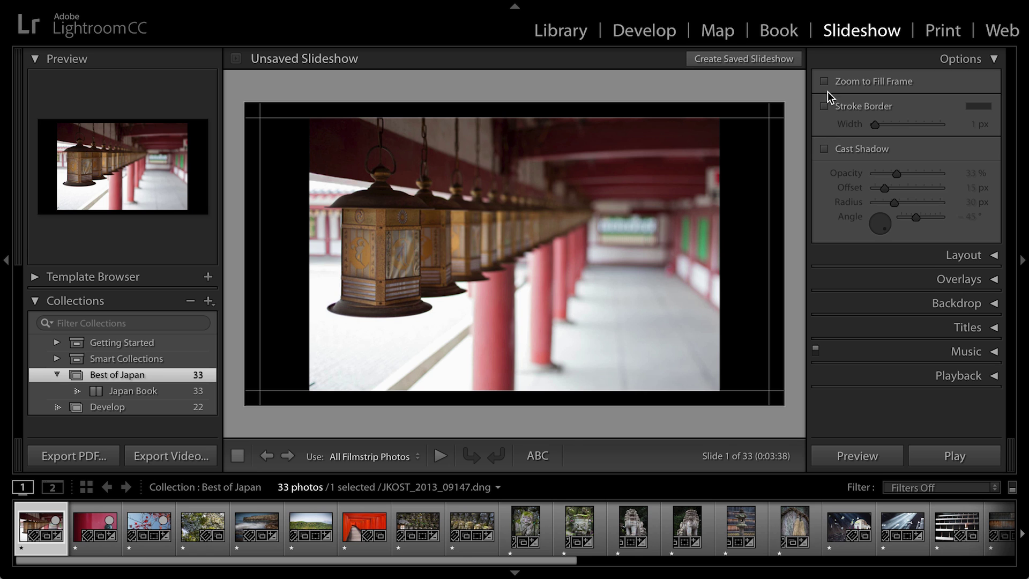
left_click(845, 60)
- Adjust the Layout margins, unlinking and relinking them, until every margin reads 28 px
left_click(851, 85)
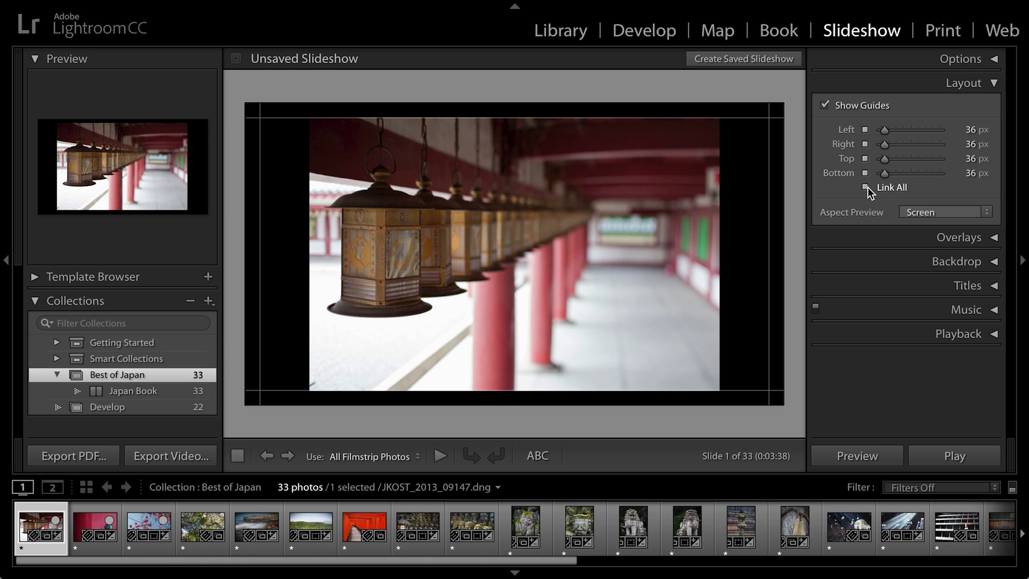
mouse_move(883, 173)
left_mouse_down()
mouse_move(902, 174)
mouse_move(881, 169)
left_mouse_up()
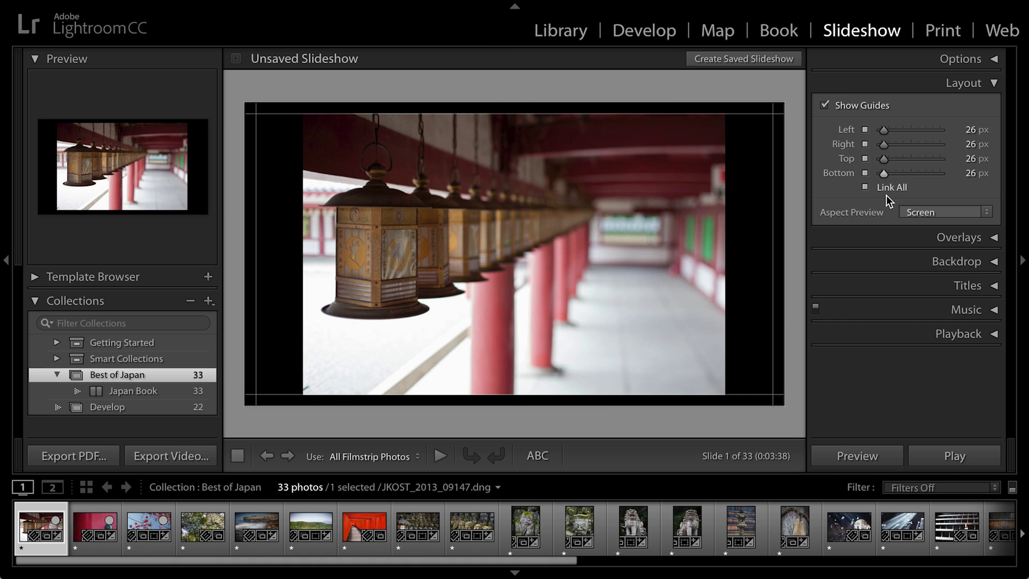
left_click(866, 187)
left_click_drag(883, 131, 911, 137)
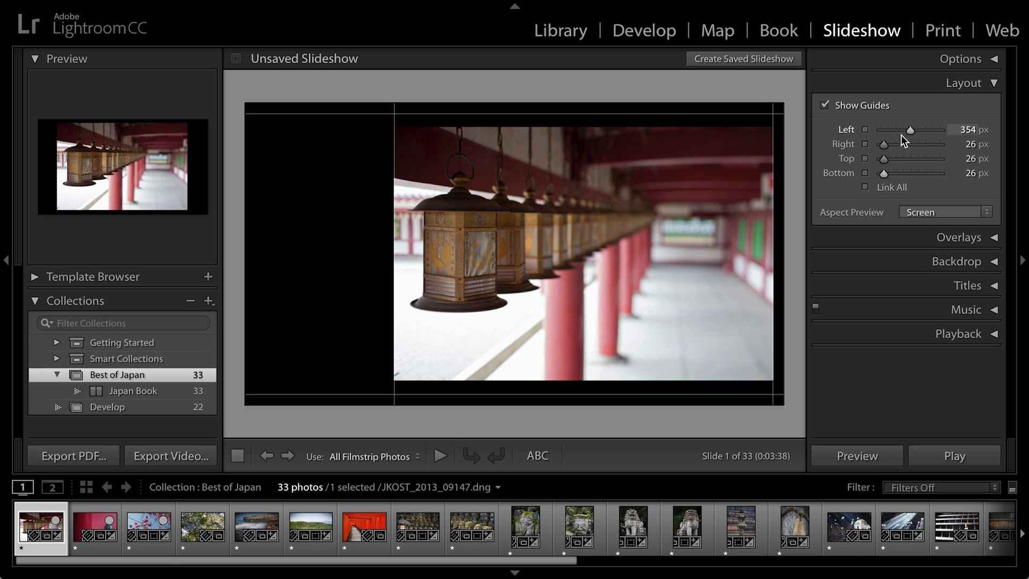
left_click(865, 187)
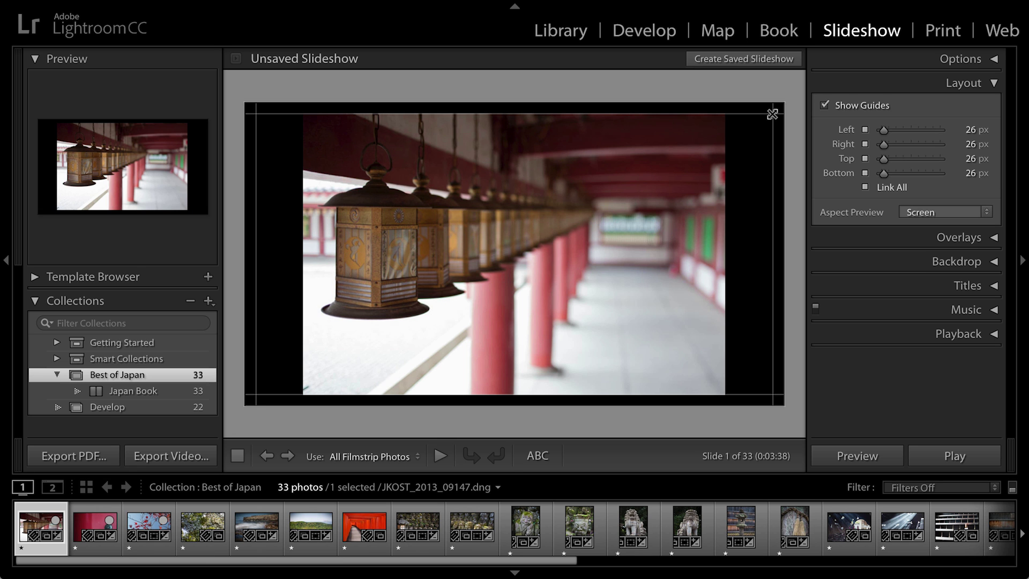
mouse_move(771, 114)
left_mouse_down()
mouse_move(719, 151)
mouse_move(772, 117)
left_mouse_up()
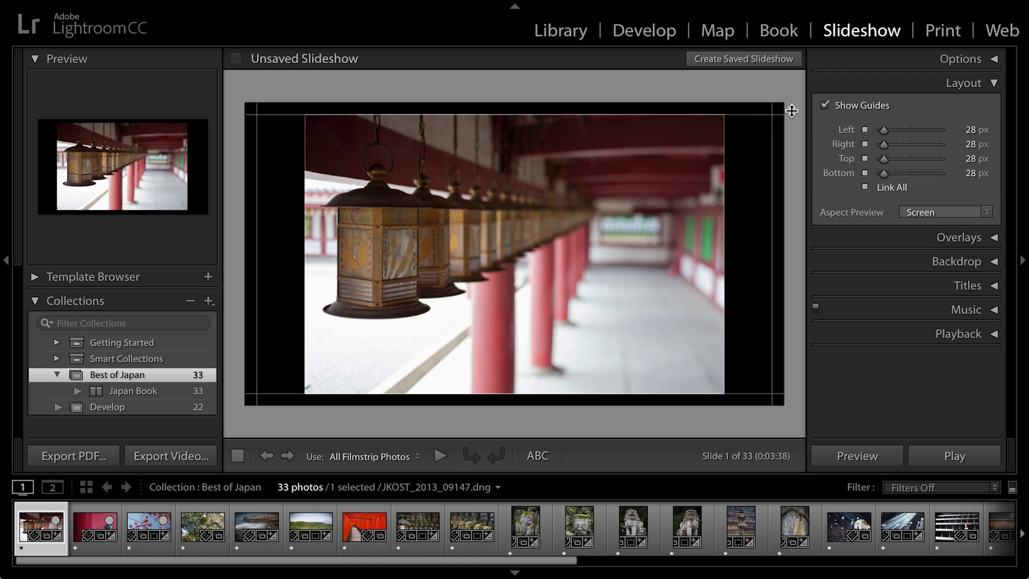
left_click(934, 87)
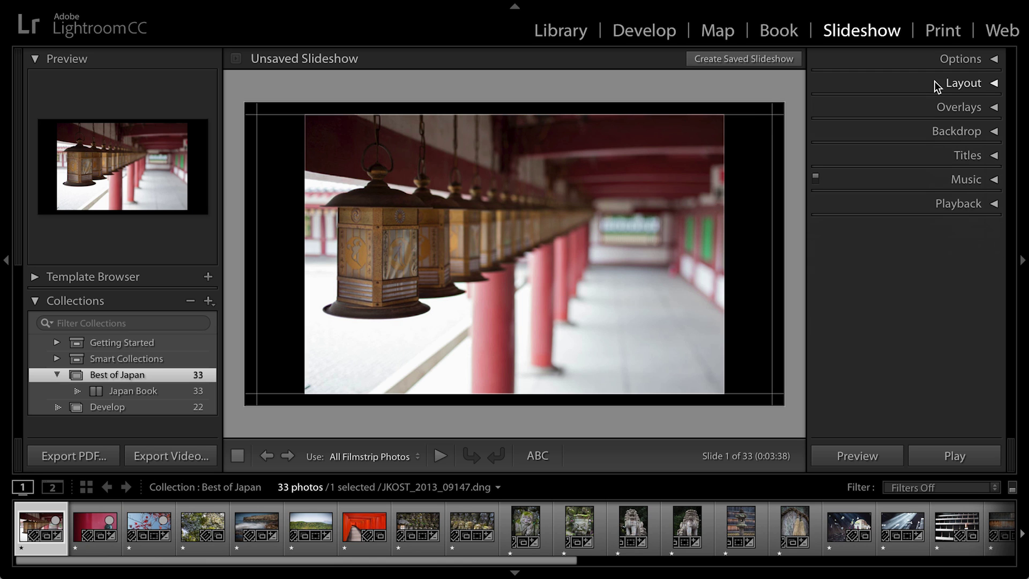
- Anchor the identity plate at the photo's lower-right corner, preview the lion statue slide, then switch it off
left_click(919, 107)
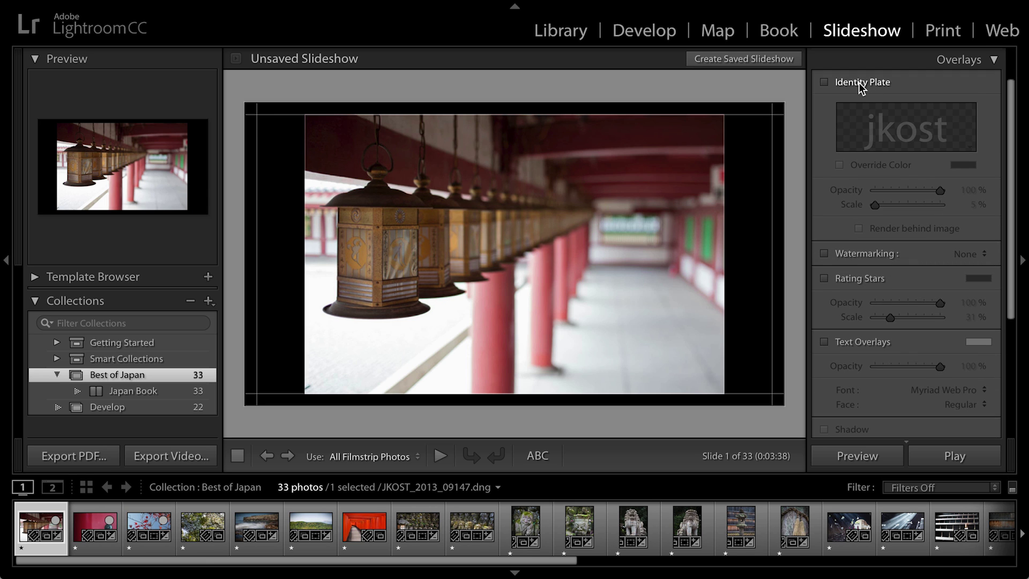
left_click(861, 83)
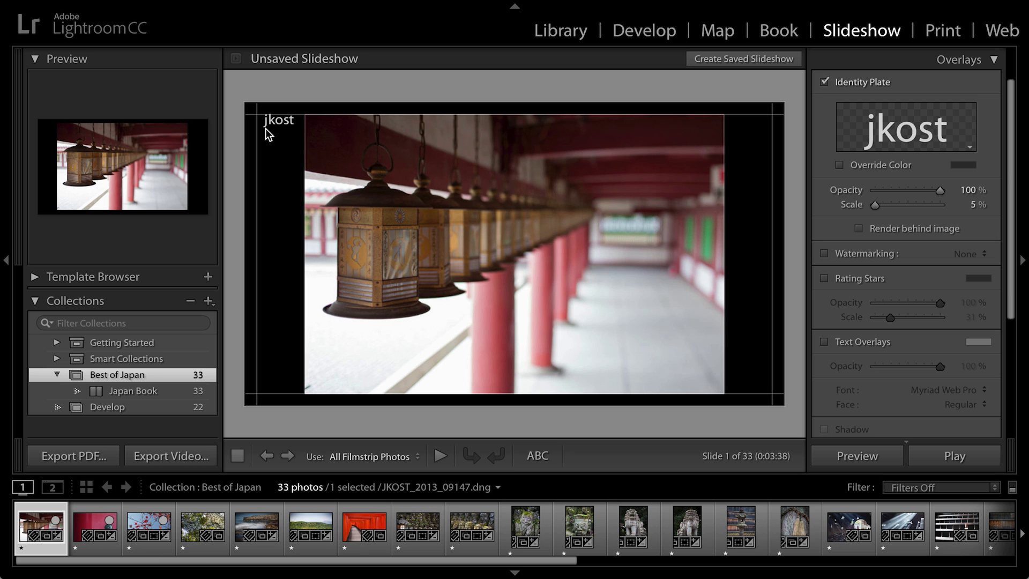
left_click_drag(267, 128, 264, 366)
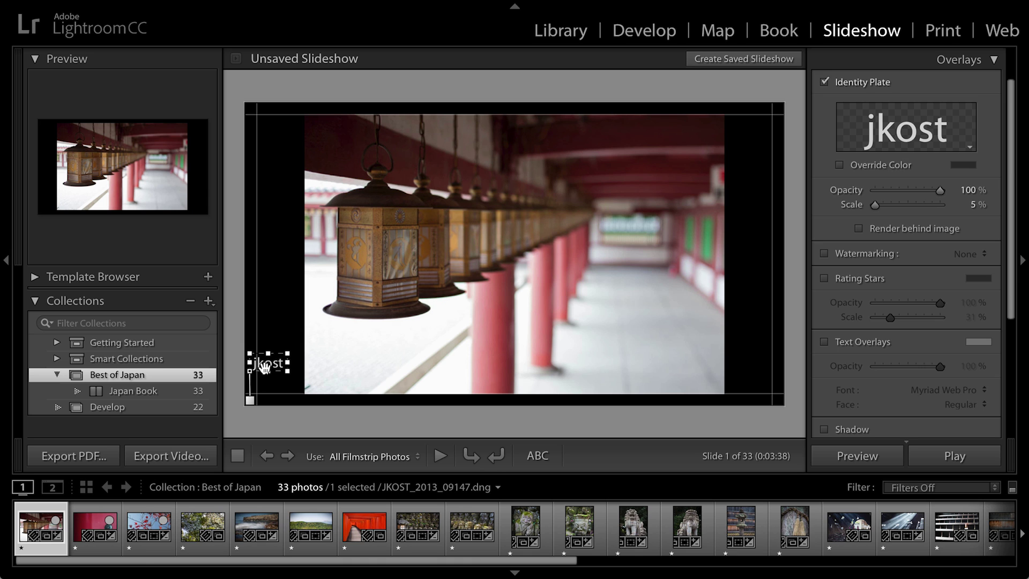
left_click_drag(264, 367, 264, 159)
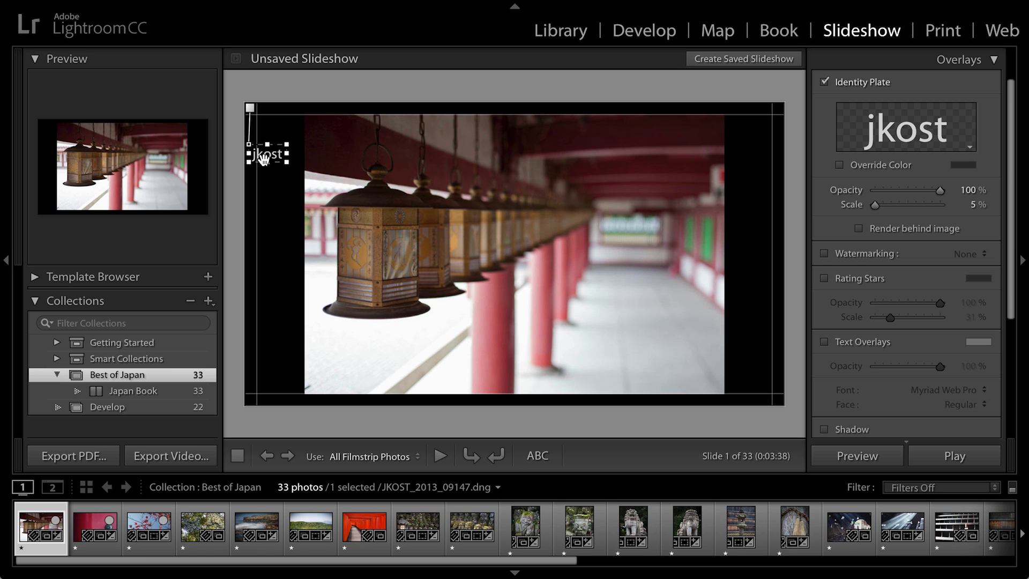
left_click_drag(262, 158, 684, 374)
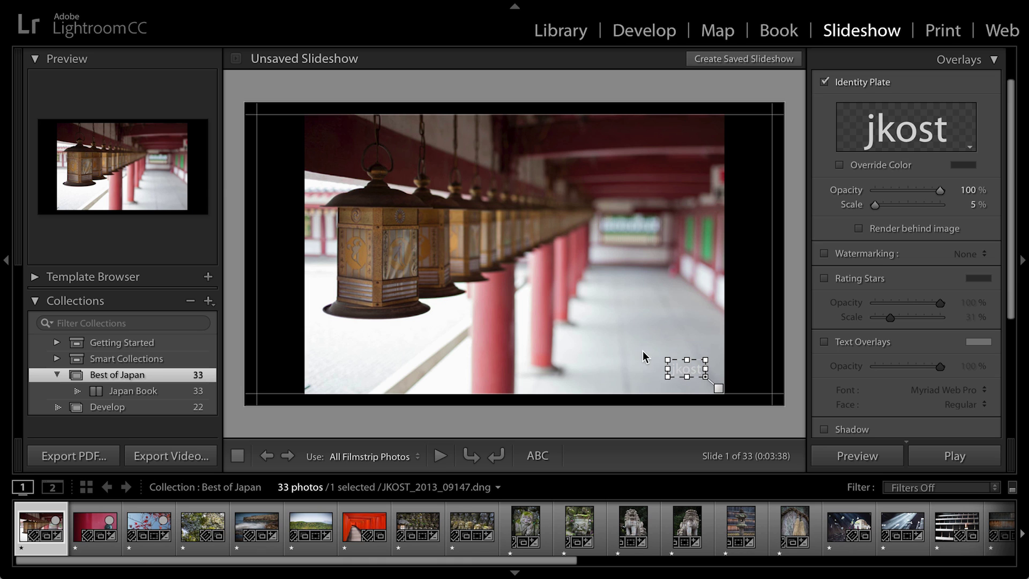
left_click(634, 520)
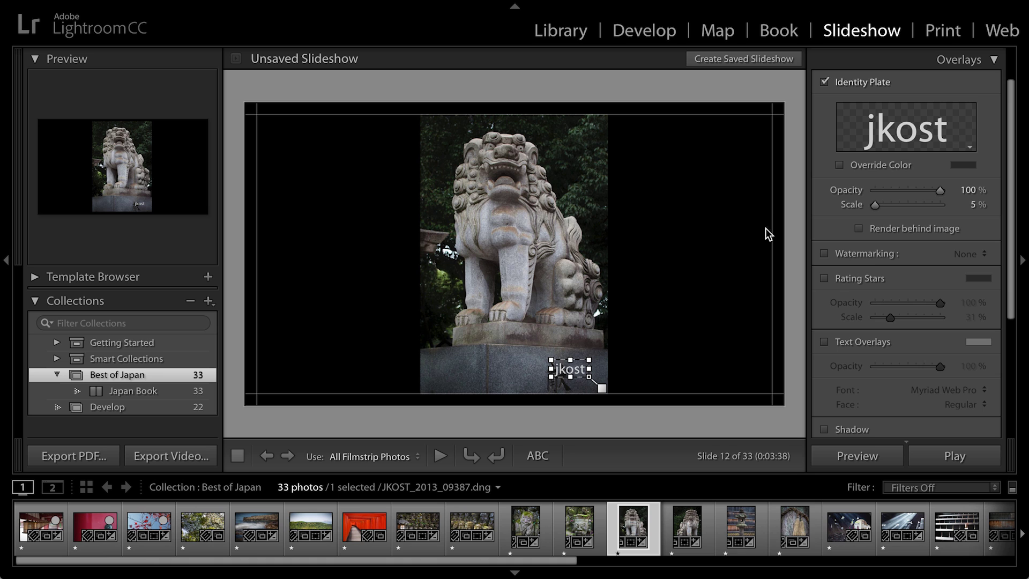
left_click(825, 82)
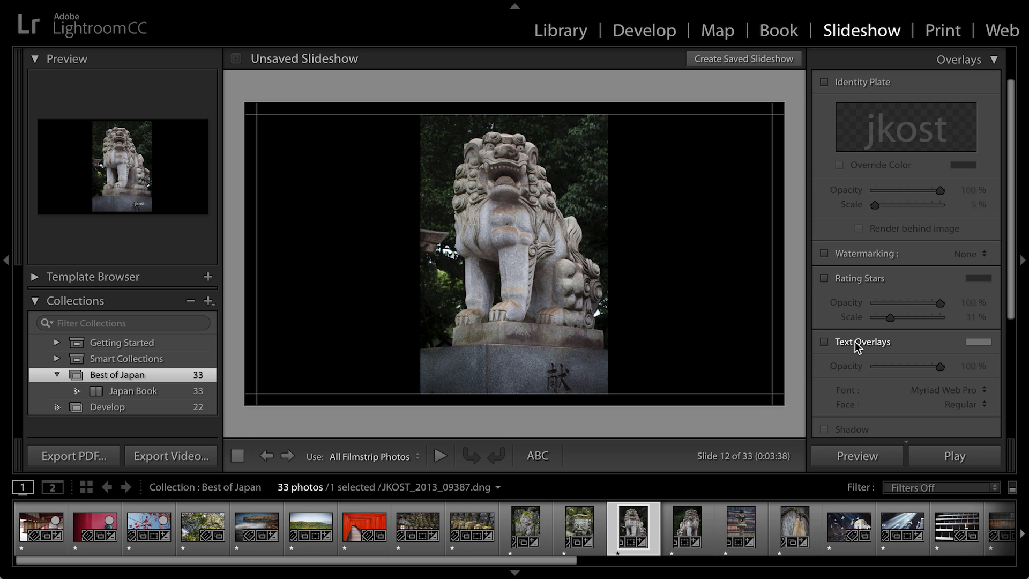
- Turn on Text Overlays and add a caption showing each photo's Title
scroll(854, 342, "down", 2)
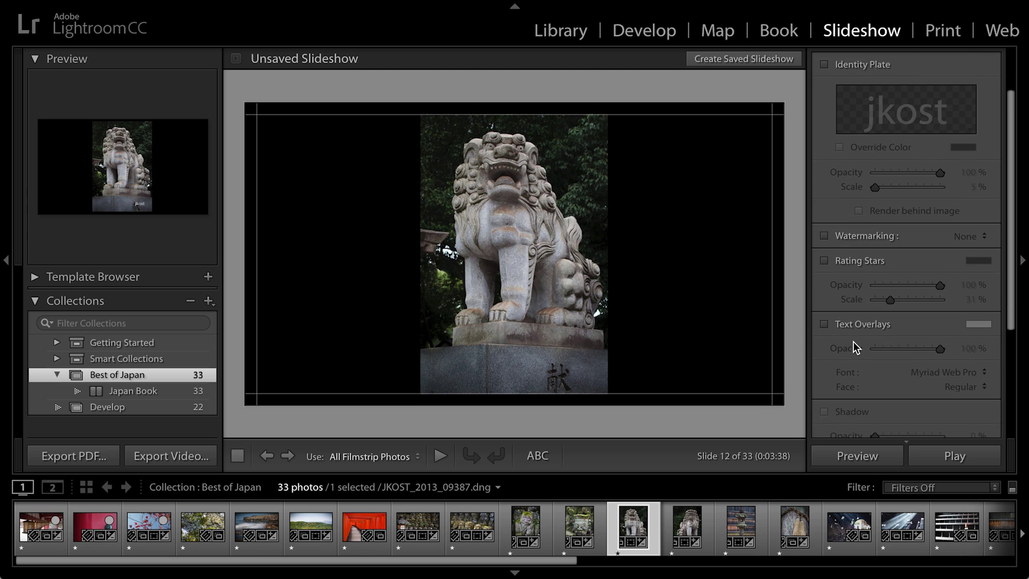
left_click(852, 312)
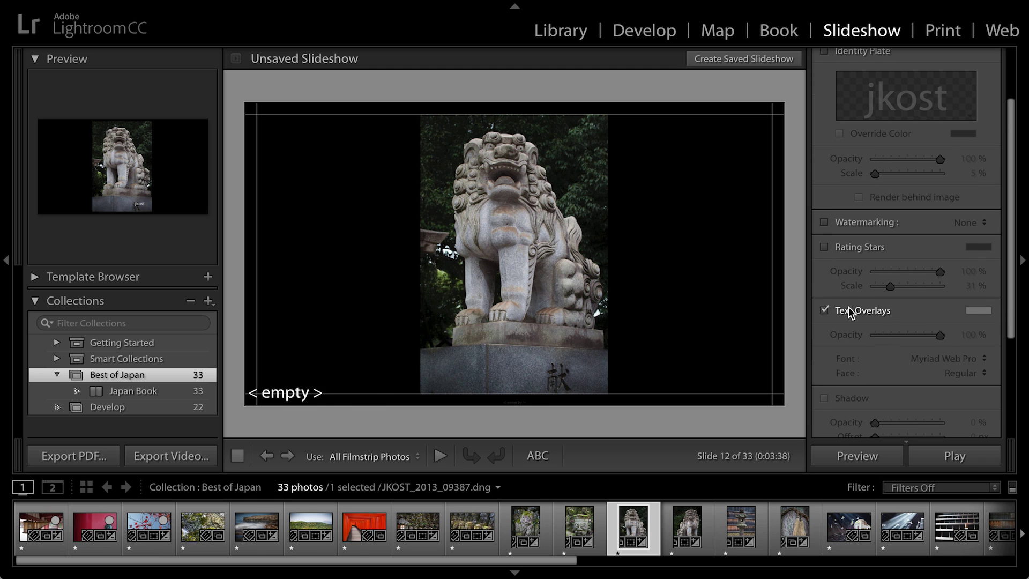
left_click(543, 456)
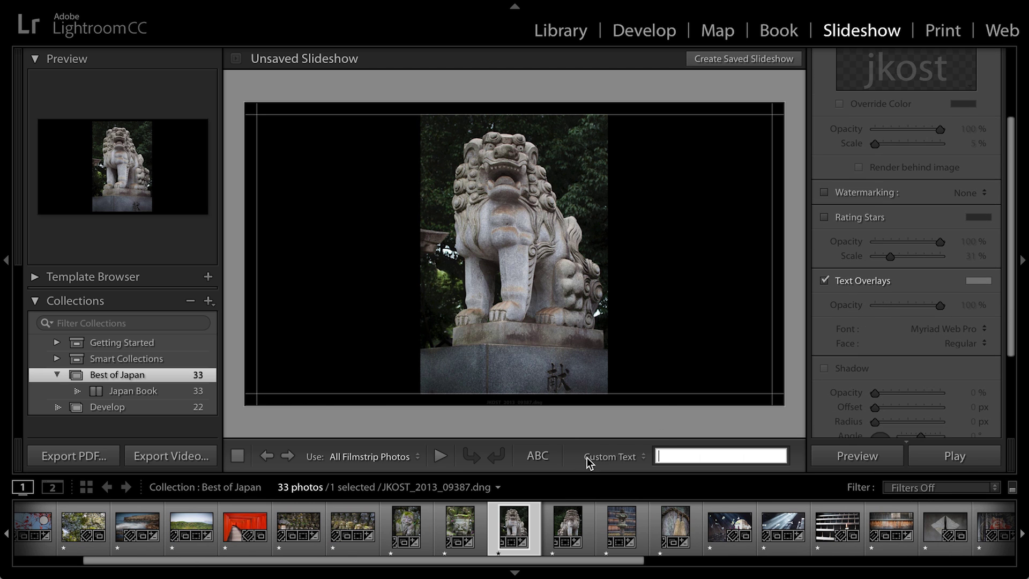
left_click(625, 458)
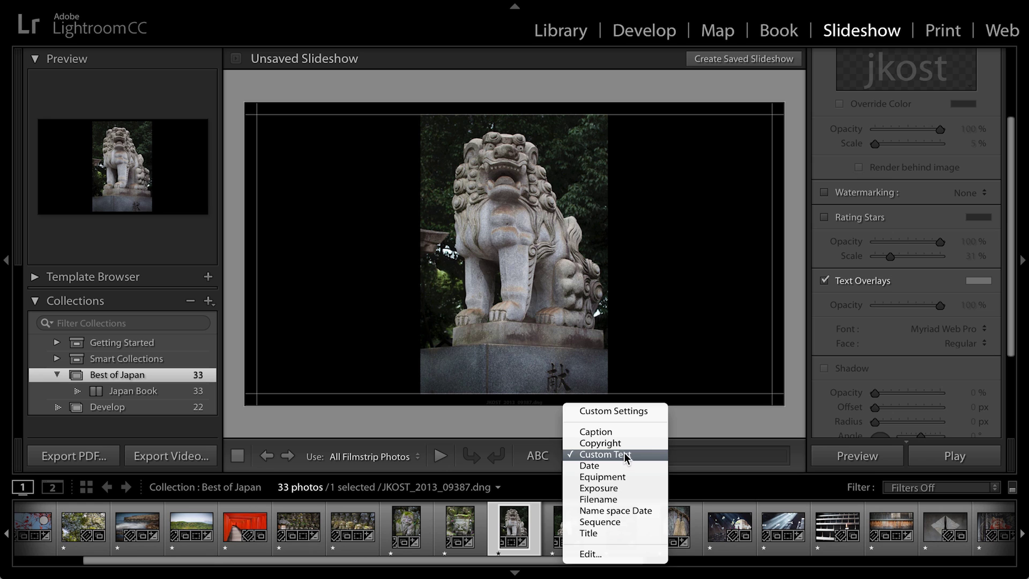
left_click(619, 533)
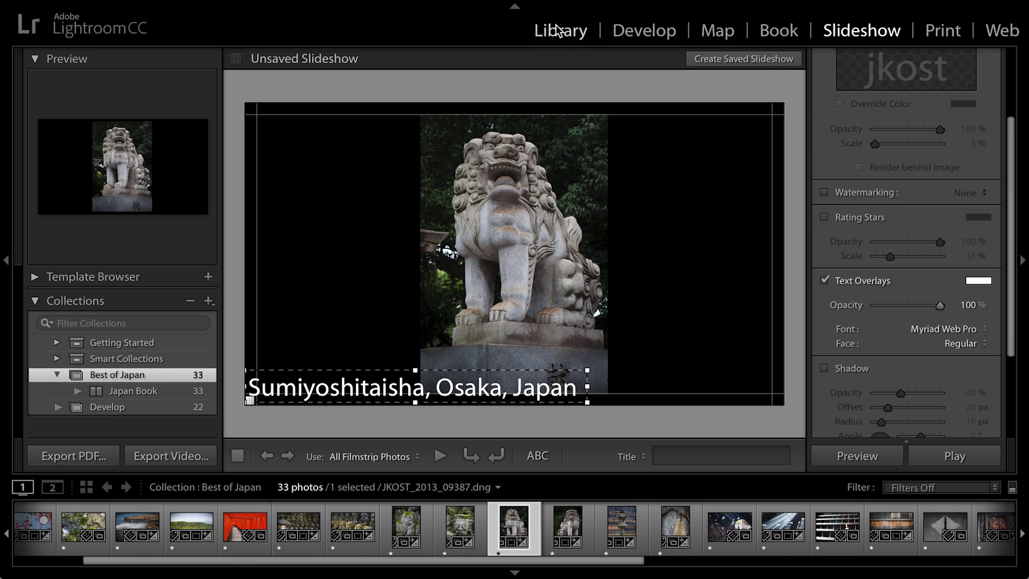
- Shrink and centre the title caption beneath the photo, nudge margins inward, and preview slide 9
left_click_drag(435, 388, 524, 387)
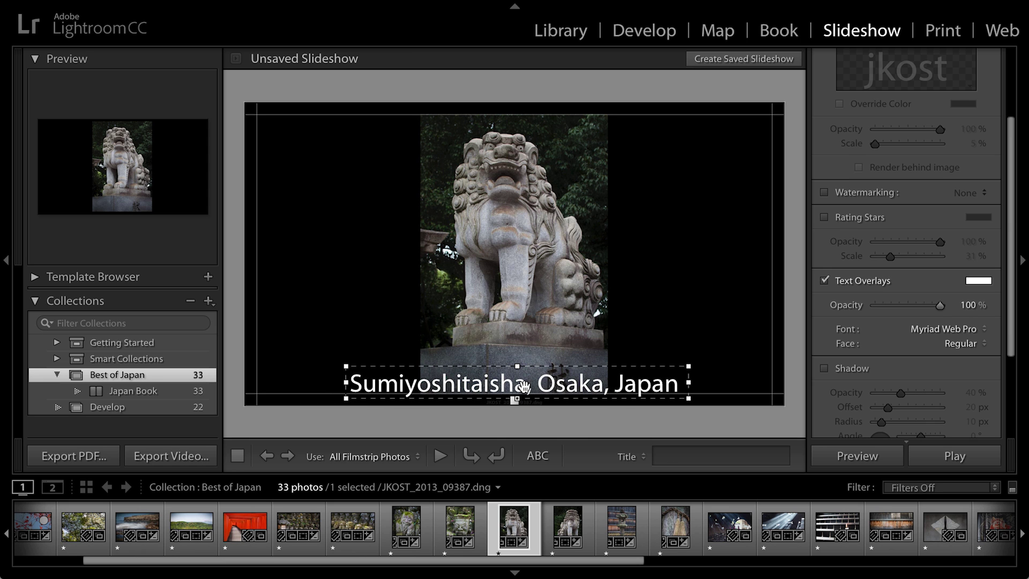
left_click_drag(688, 367, 515, 382)
left_click_drag(443, 382, 532, 394)
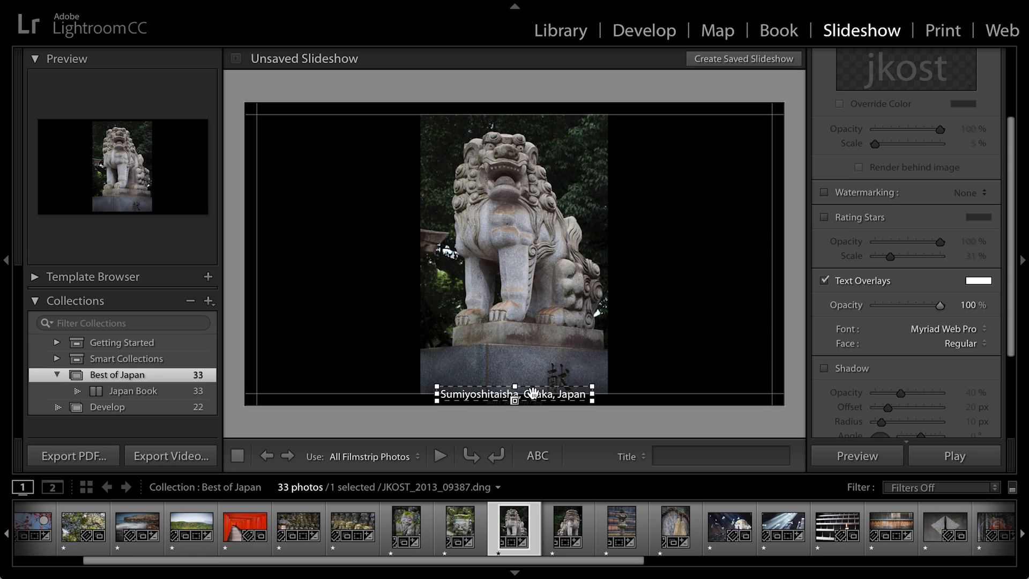
left_click(771, 394)
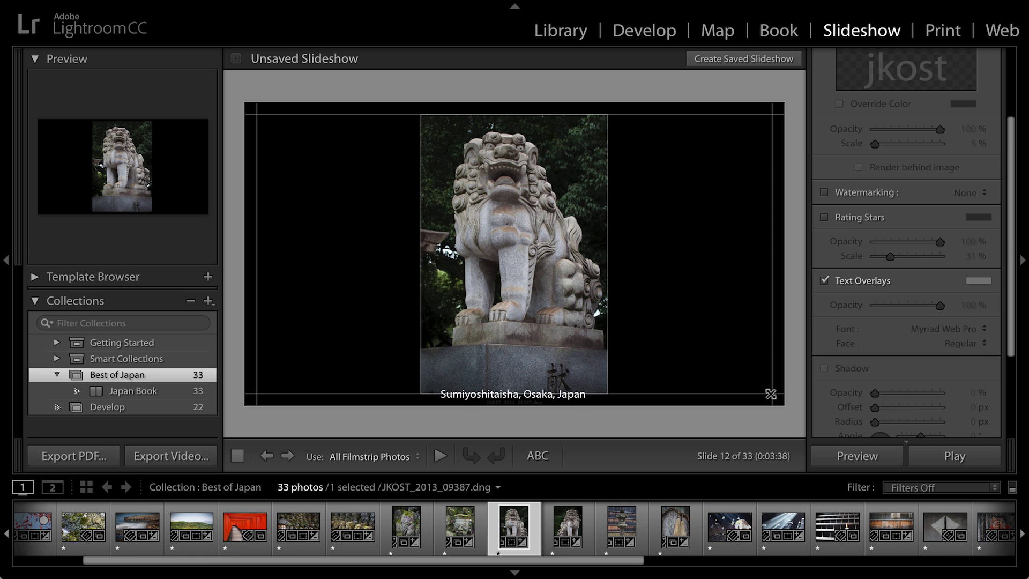
left_click_drag(771, 394, 763, 385)
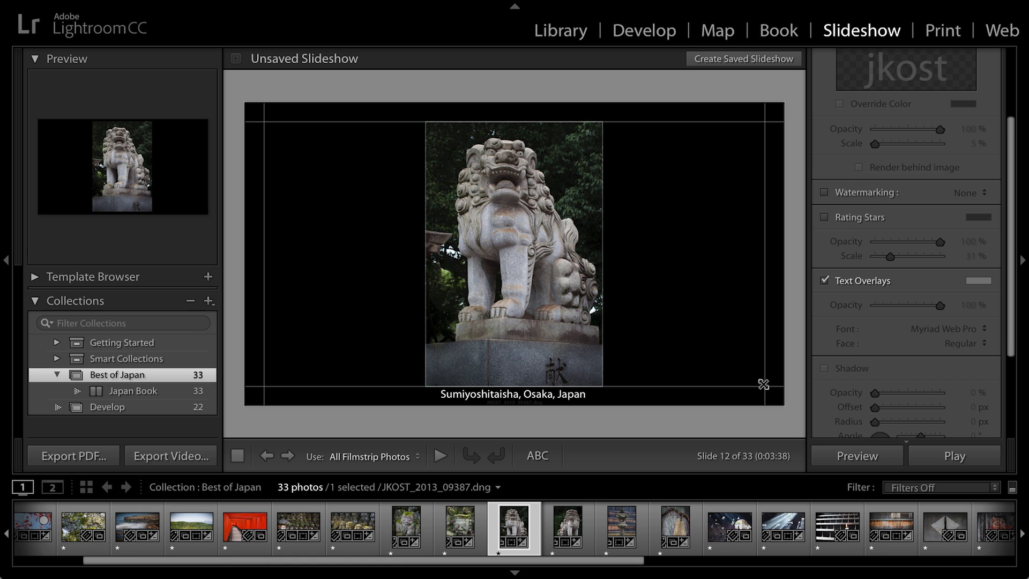
left_click(351, 523)
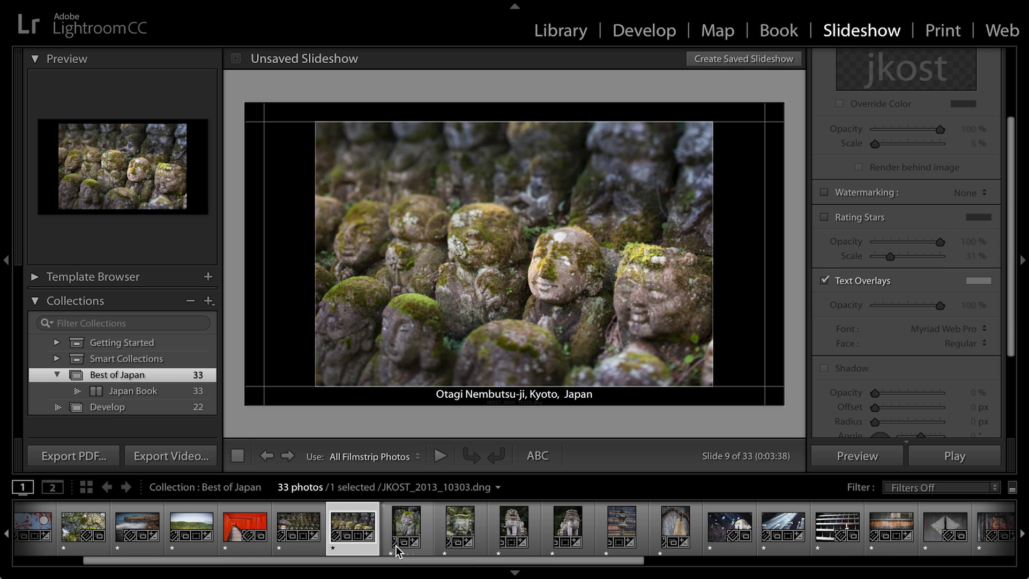
scroll(958, 284, "down", 3)
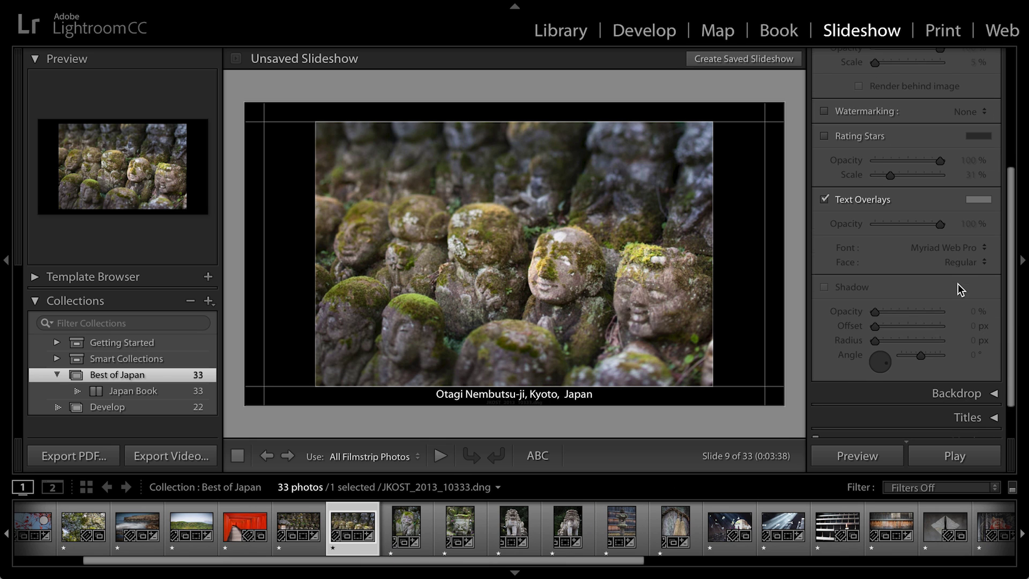
- Review the Backdrop settings, keeping the black slide background, and collapse the panel
scroll(957, 284, "down", 2)
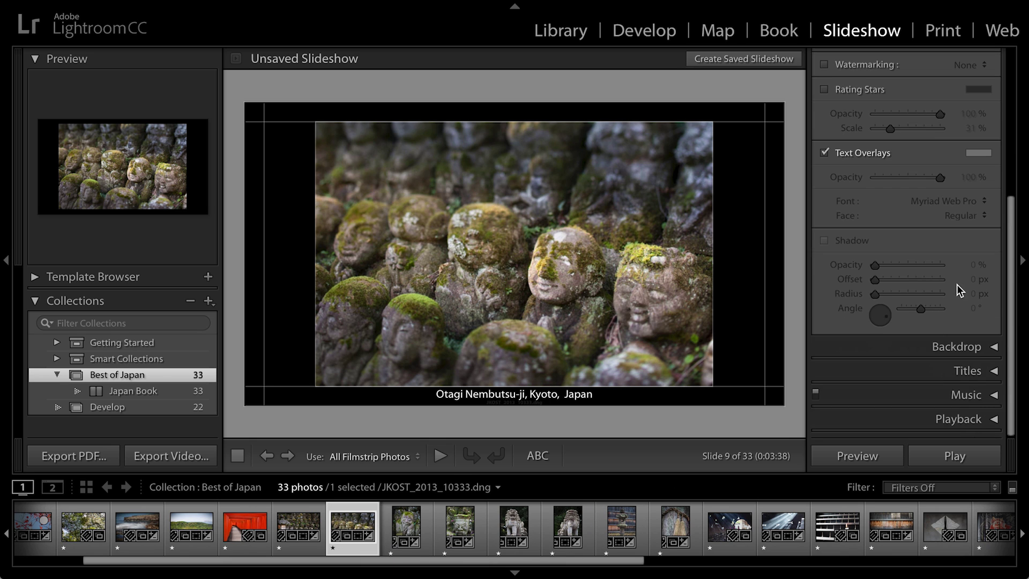
left_click(950, 347)
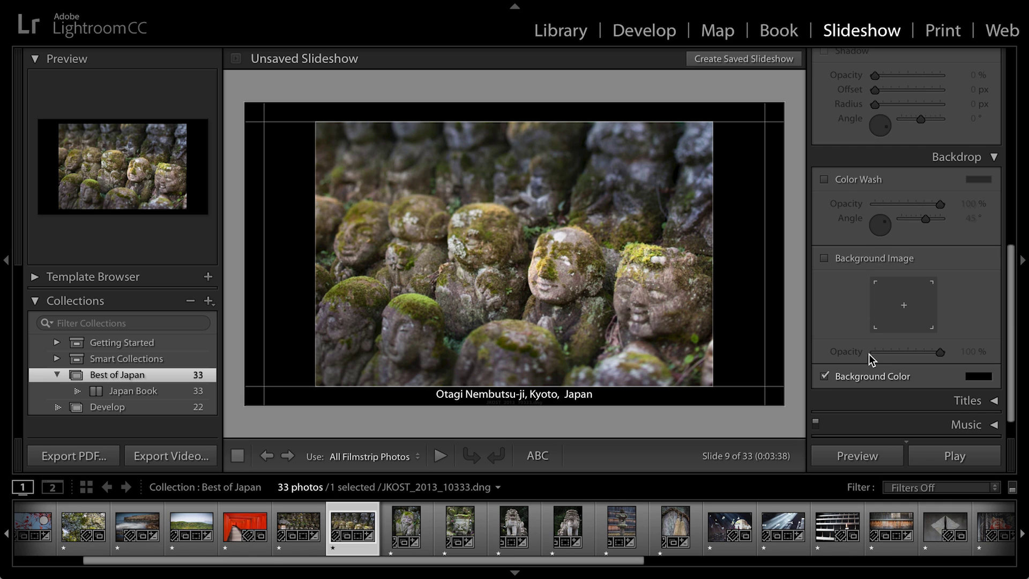
left_click(909, 163)
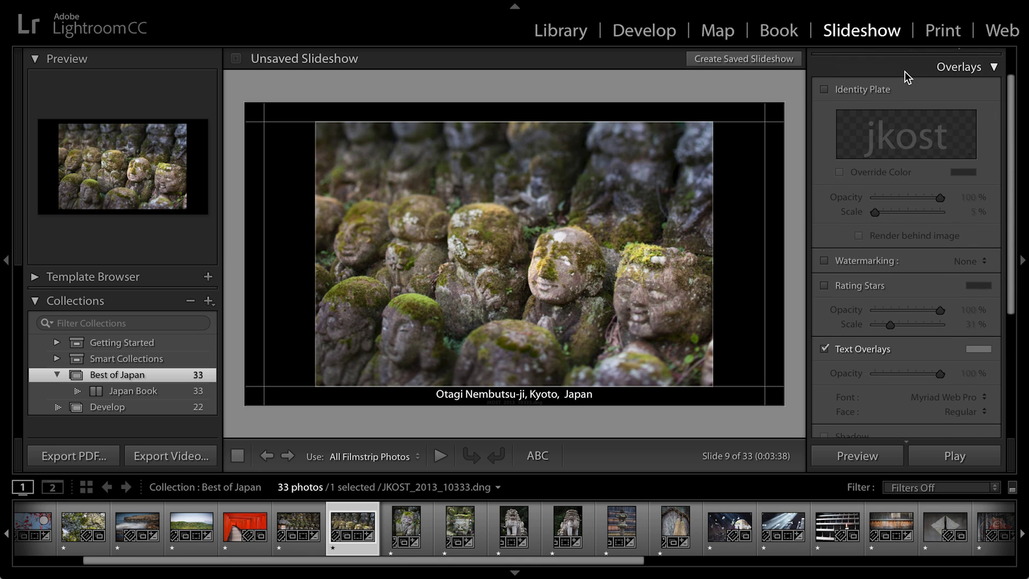
- Change the intro identity plate text to 'Japan' and scale it to 35%
left_click(905, 72)
left_click(904, 150)
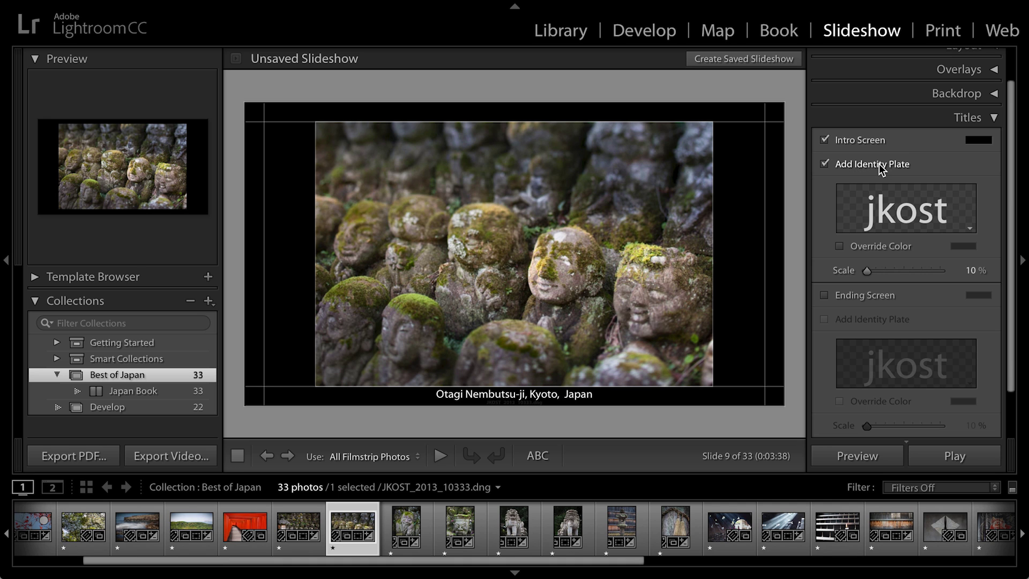
left_click(971, 231)
left_click(950, 260)
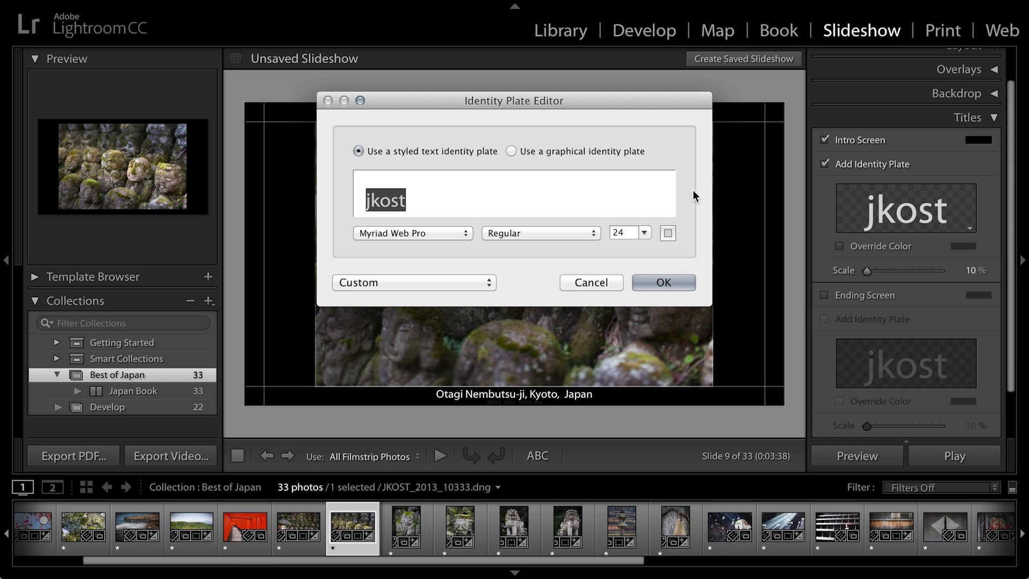
type("J")
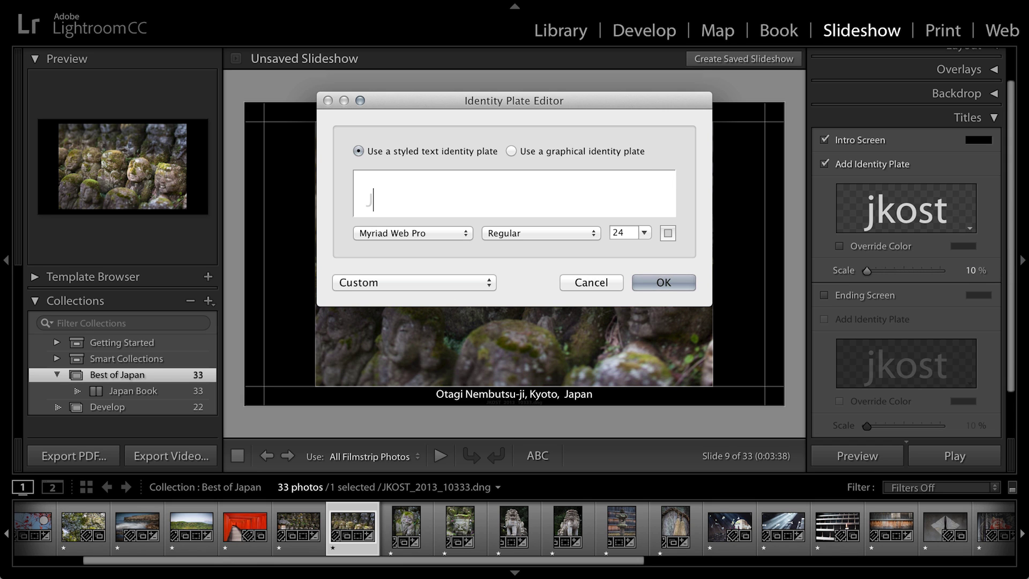
type("apan")
left_click(668, 281)
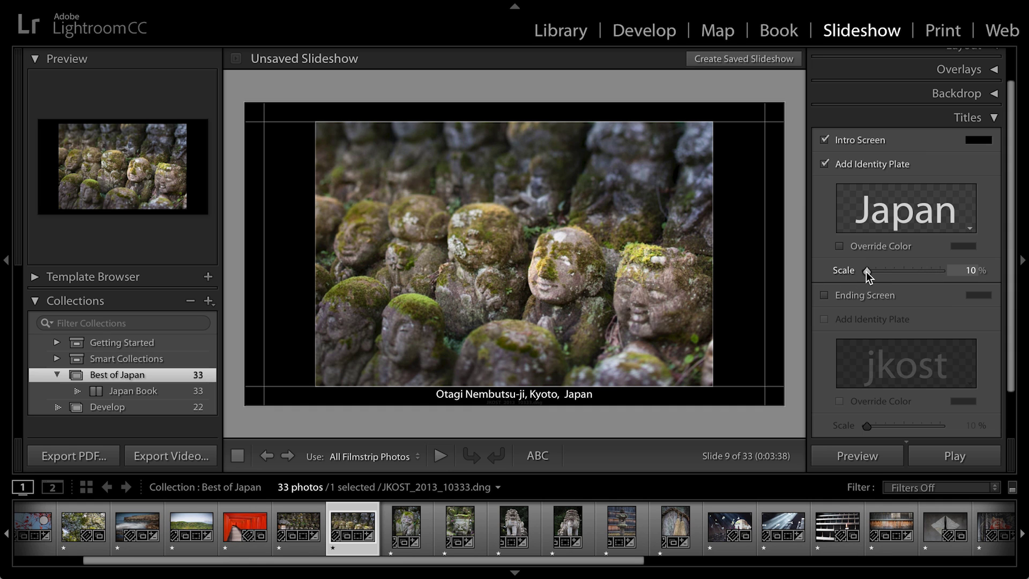
left_click_drag(867, 272, 887, 271)
- Add all four mp3 tracks from the TS_Music folder to the slideshow music
left_click(930, 115)
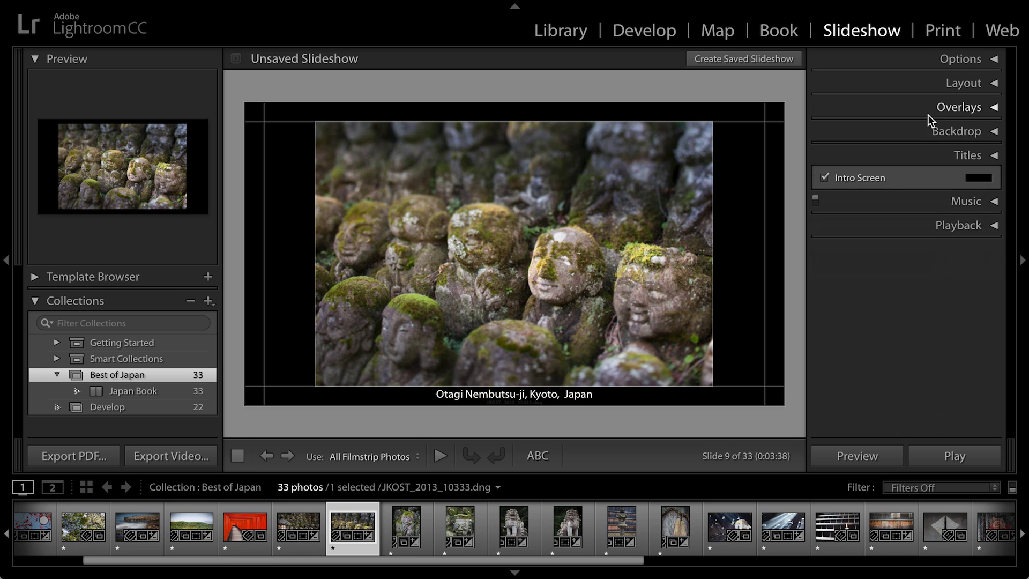
left_click(935, 177)
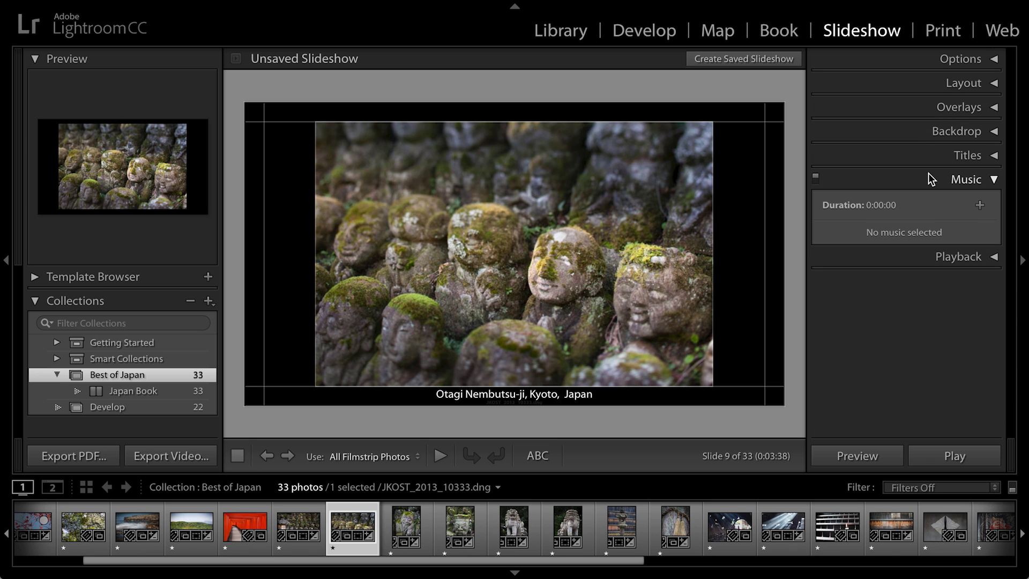
left_click(980, 205)
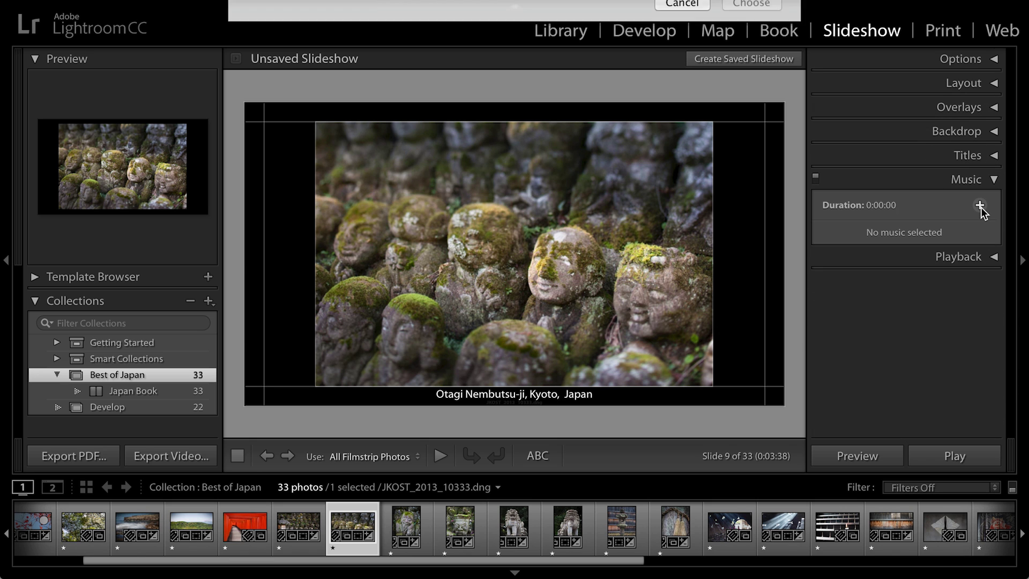
left_click(491, 42)
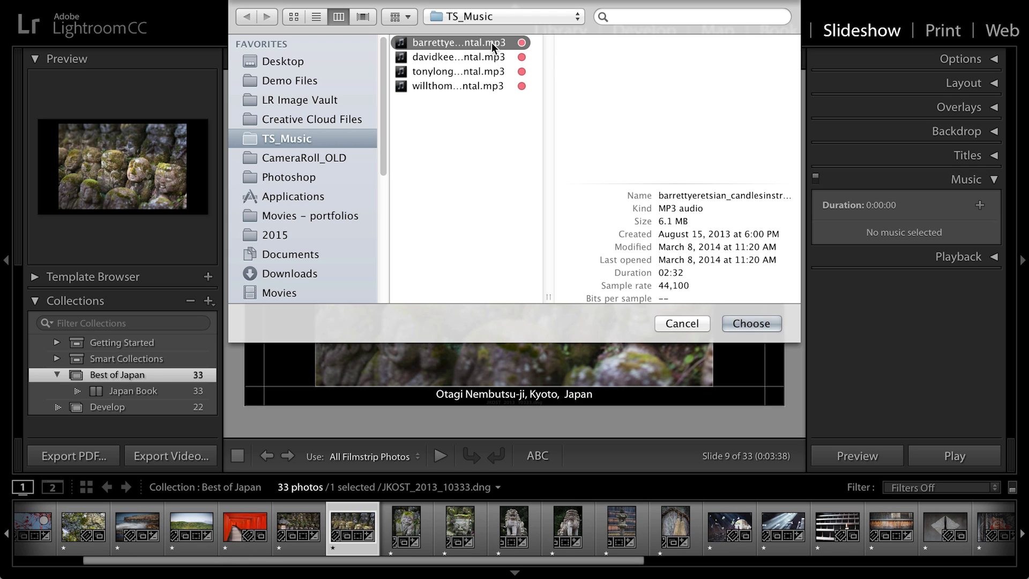
left_click(477, 85, "shift")
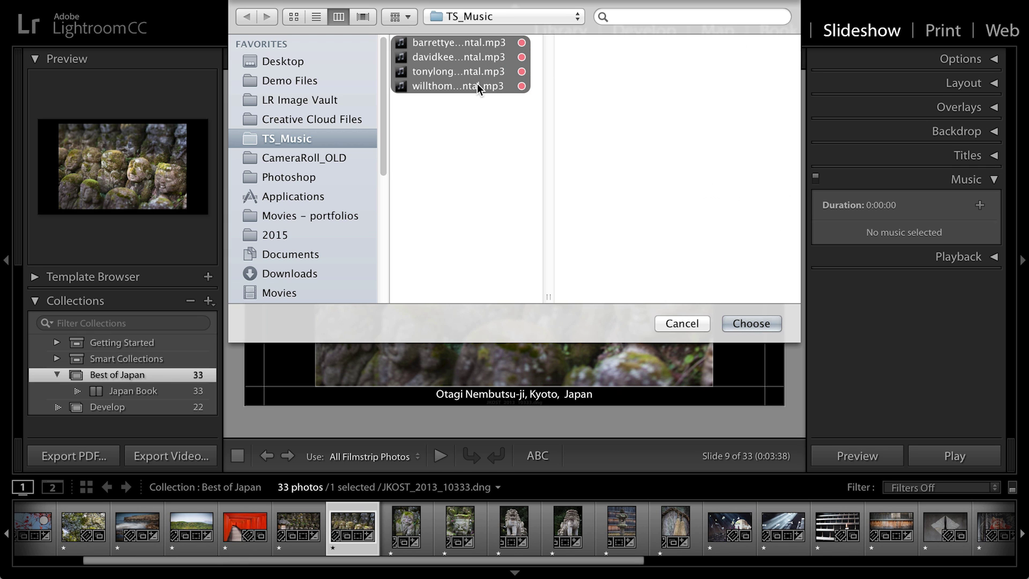
left_click(755, 323)
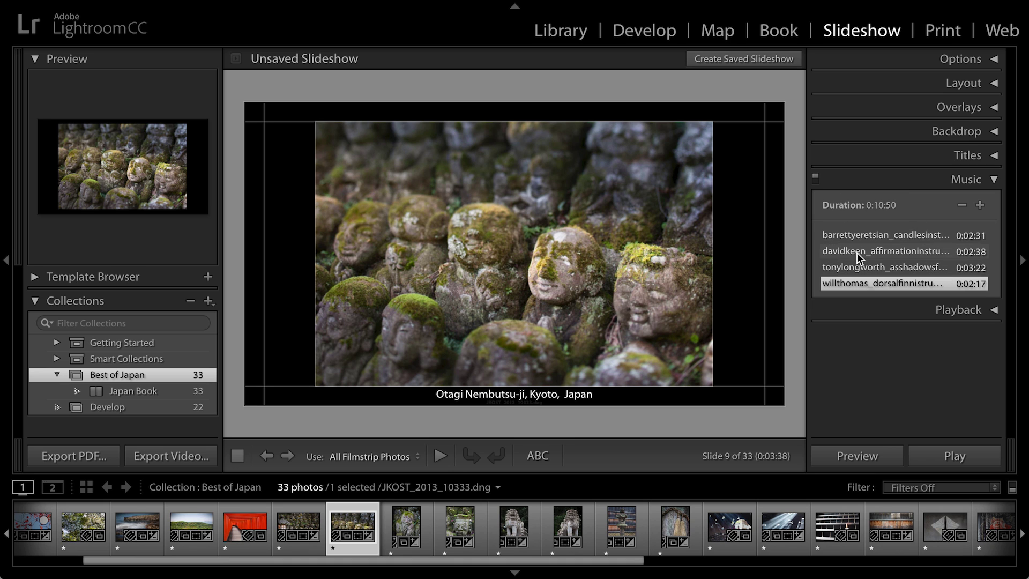
- Remove the third track, leaving three tracks totalling 7:27
left_click(859, 268)
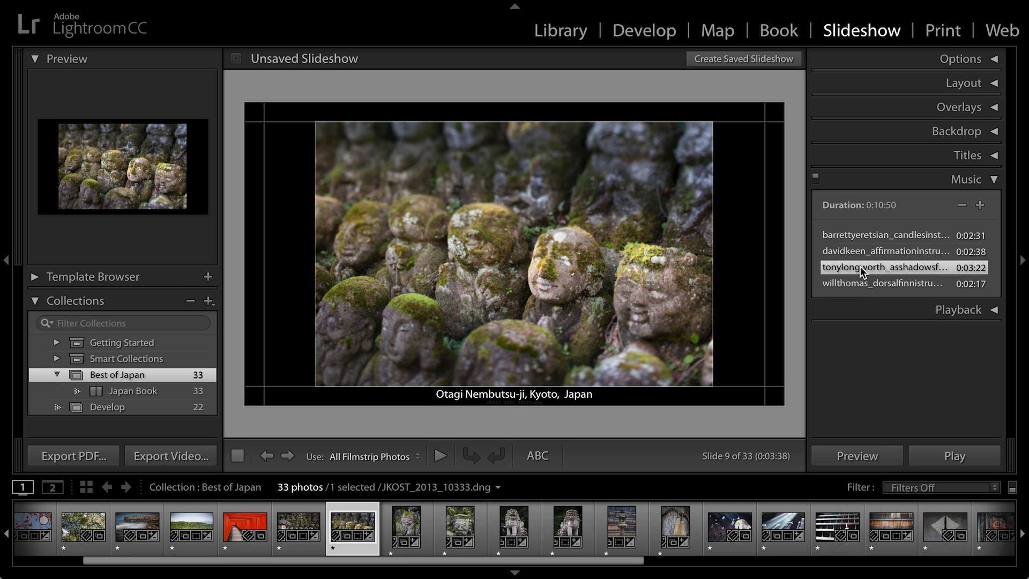
left_click(962, 205)
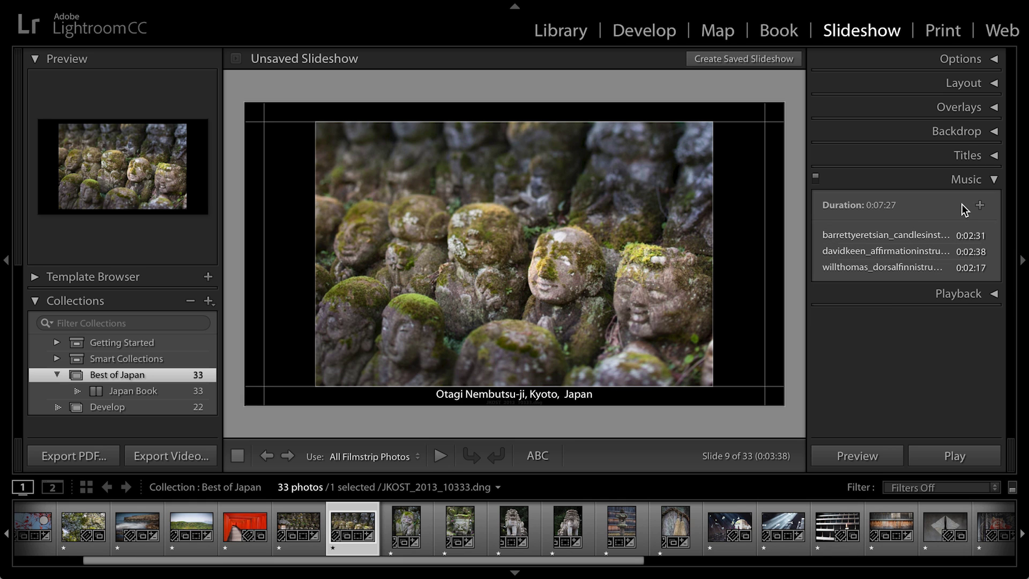
left_click(963, 294)
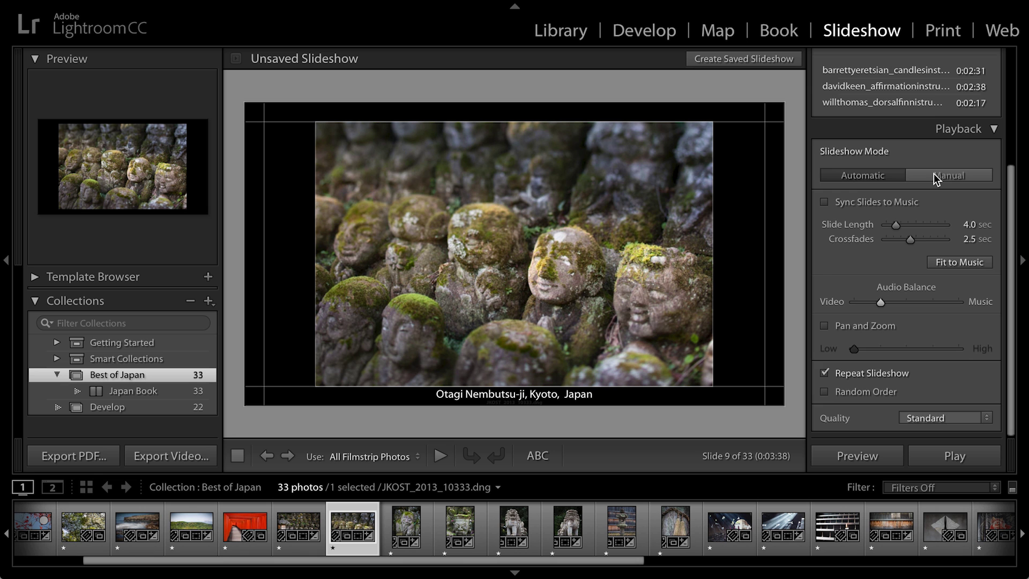
- Set playback to Automatic with 2.0 sec crossfades and fit slide length to the music
scroll(934, 174, "up", 5)
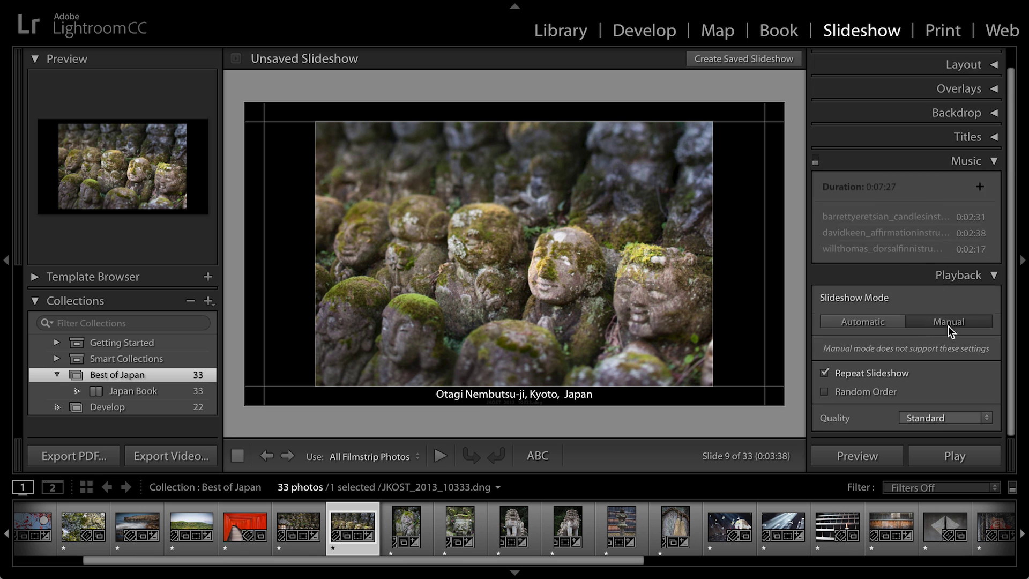
left_click(860, 322)
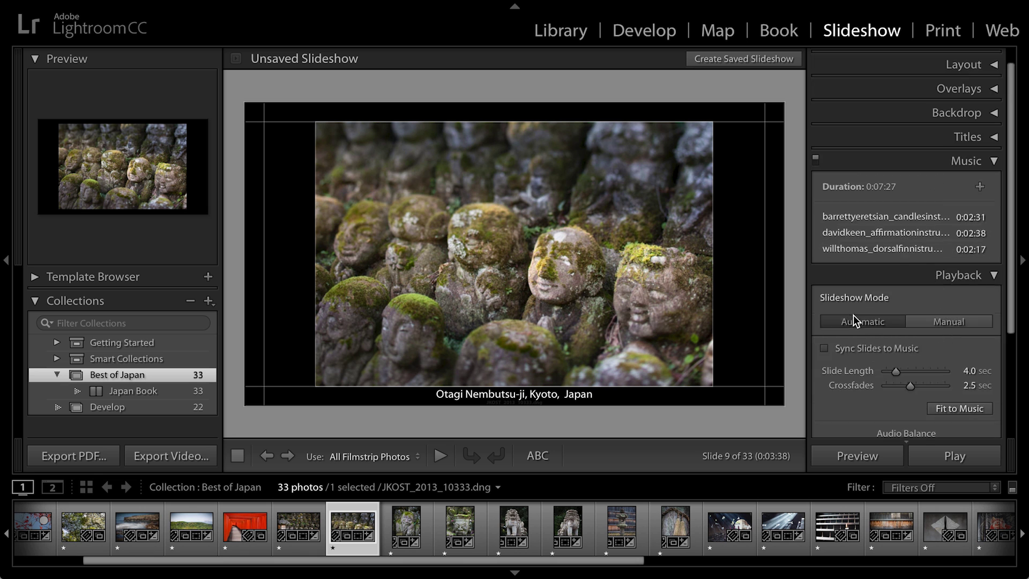
scroll(854, 315, "down", 5)
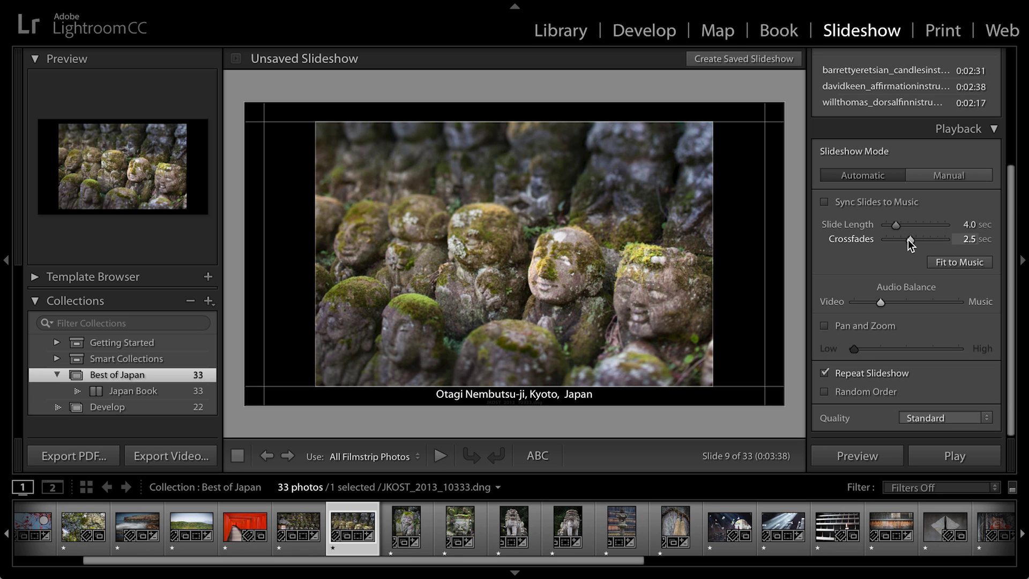
mouse_move(908, 240)
left_mouse_down()
mouse_move(883, 240)
mouse_move(909, 240)
left_mouse_up()
left_click(952, 262)
- Remove the last music track and refit slides to the 0:05:10 of music, 7.2 sec each
scroll(951, 234, "up", 1)
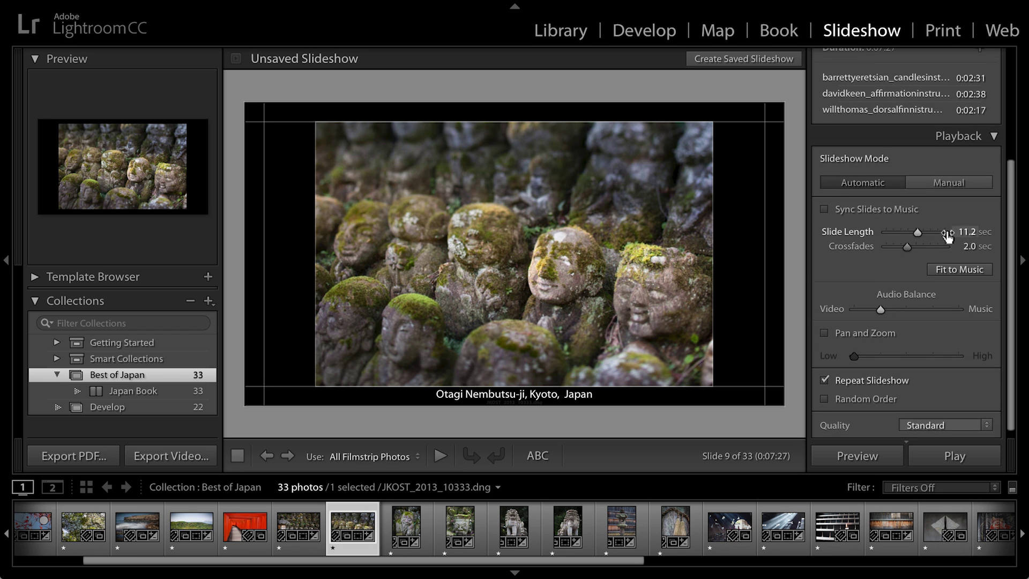
scroll(950, 232, "up", 1)
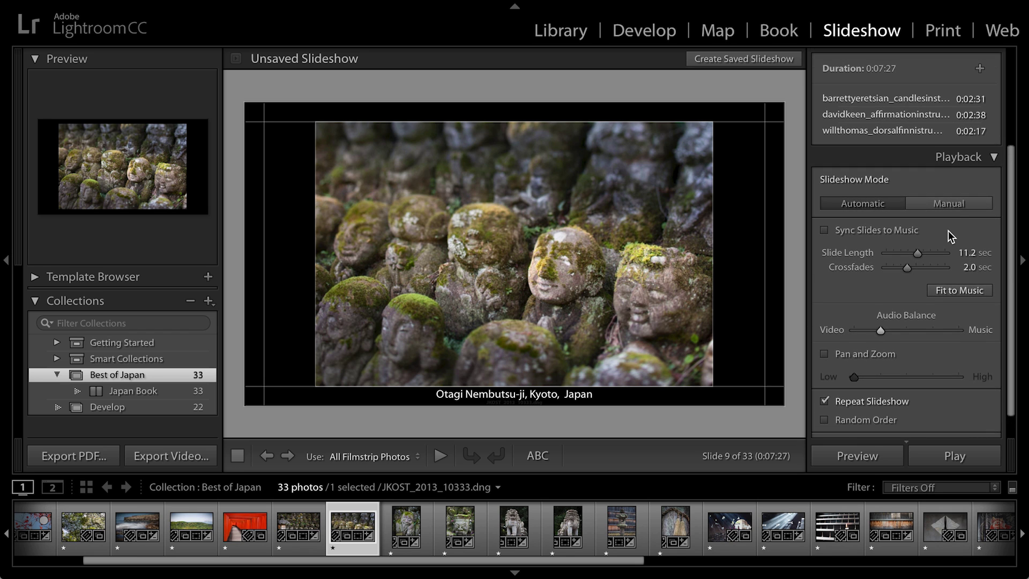
left_click(922, 131)
left_click(964, 69)
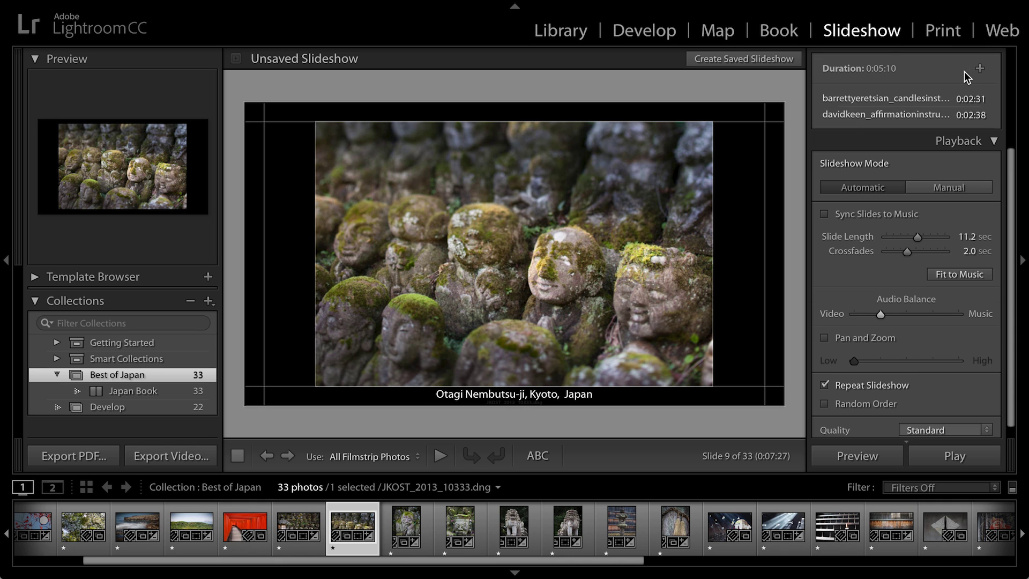
left_click(945, 272)
- Check Pan and Zoom in the Playback panel so the slideshow images move
left_click(824, 339)
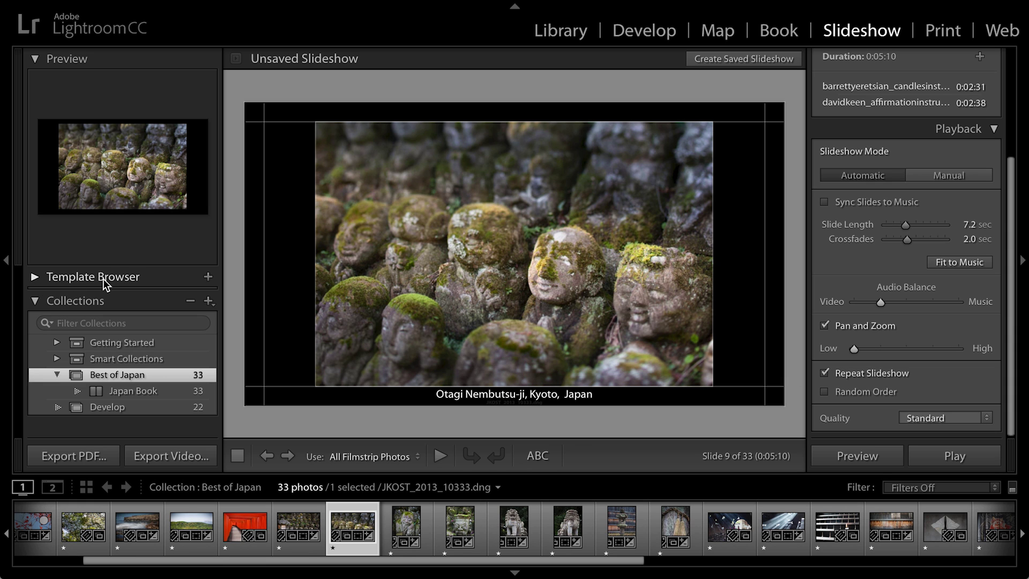
- Add a new User Templates entry called 'Basic Black Slideshow' from the current slideshow settings
left_click(208, 275)
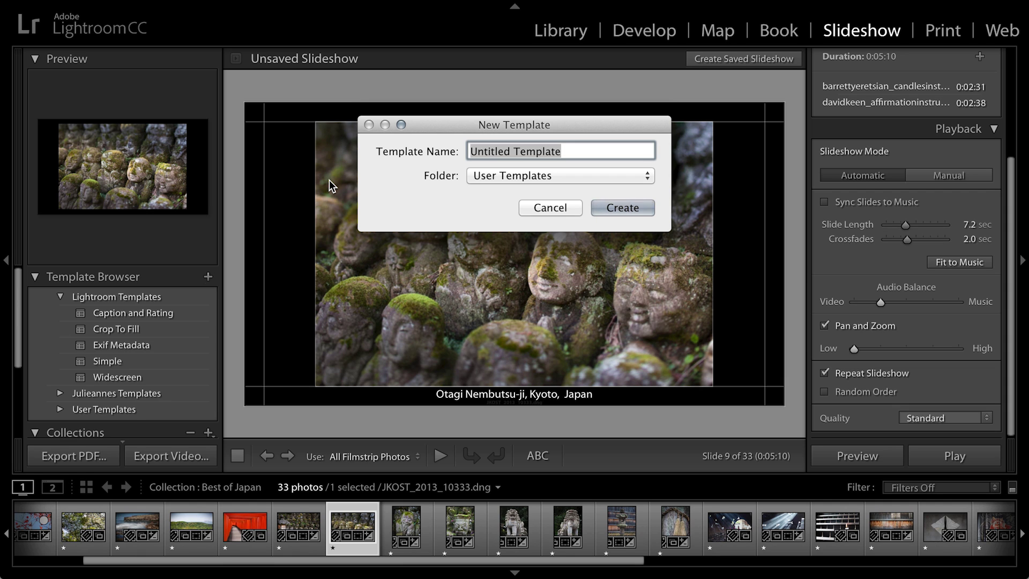
type("Basic Bla")
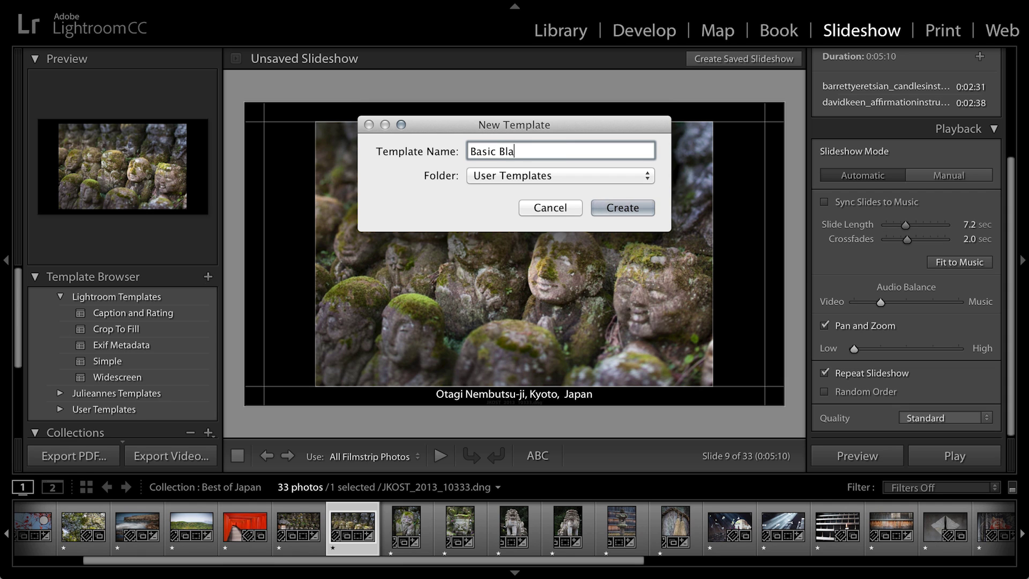
type("ck Slideshow")
left_click(631, 207)
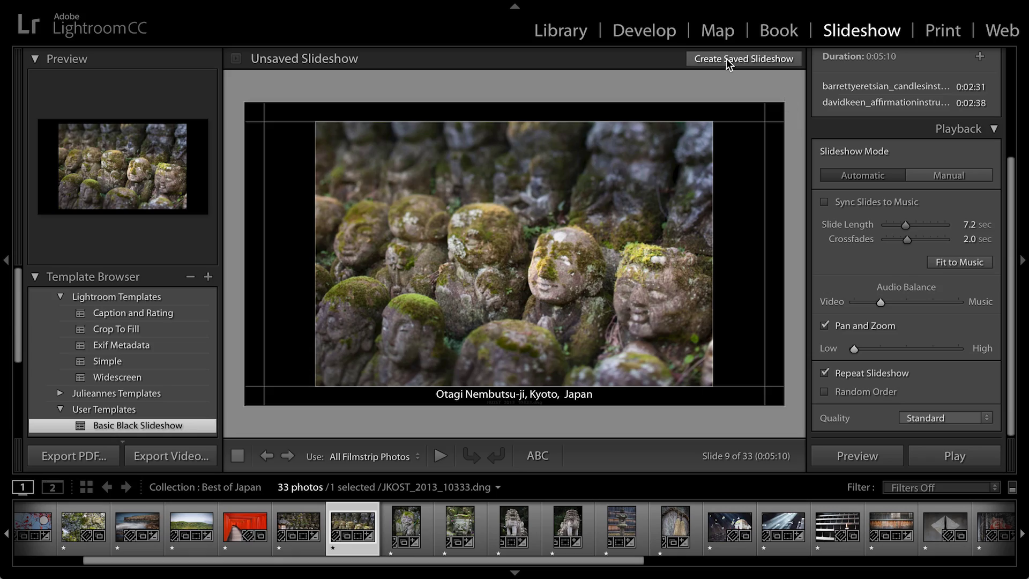
- Create a saved slideshow named 'Japan Slideshow' inside the Best of Japan collection
left_click(729, 59)
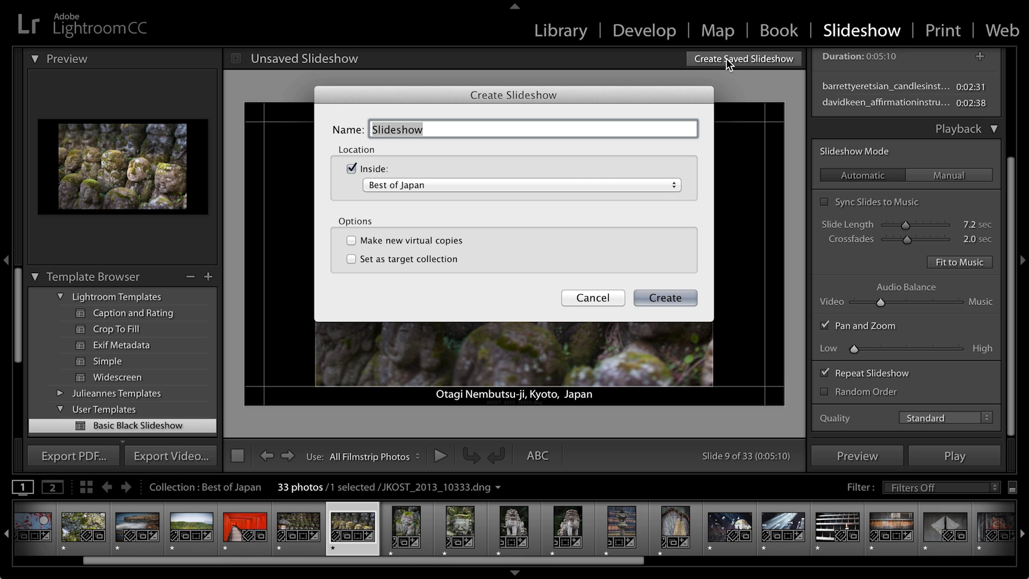
key("BackSpace")
type("Japa")
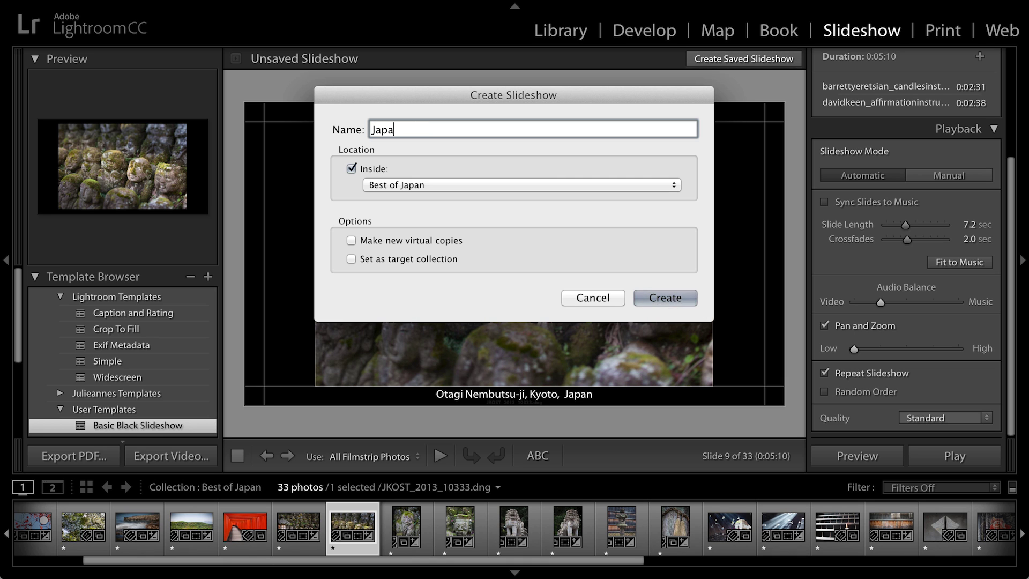
type("n Slideshow")
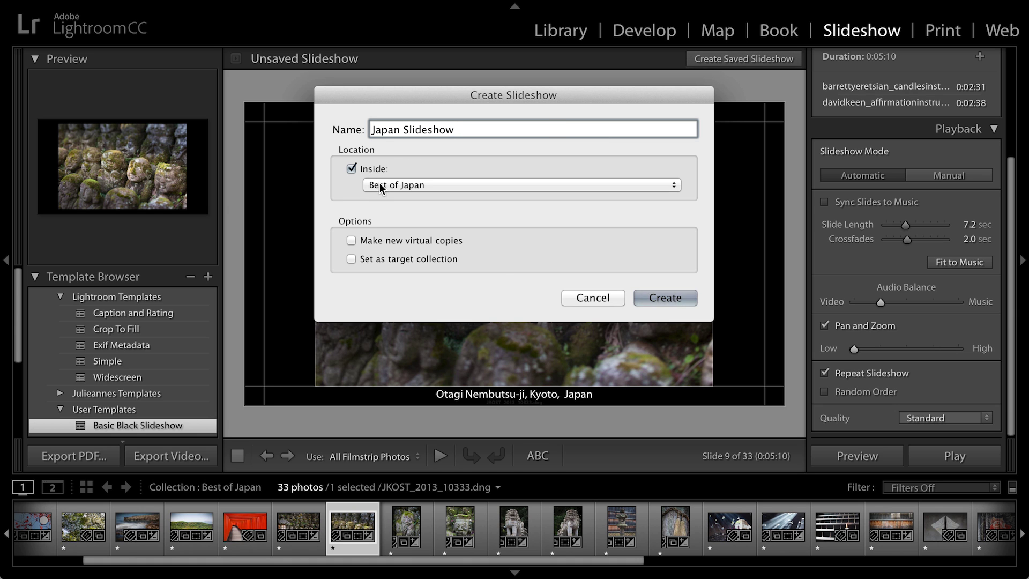
left_click(666, 297)
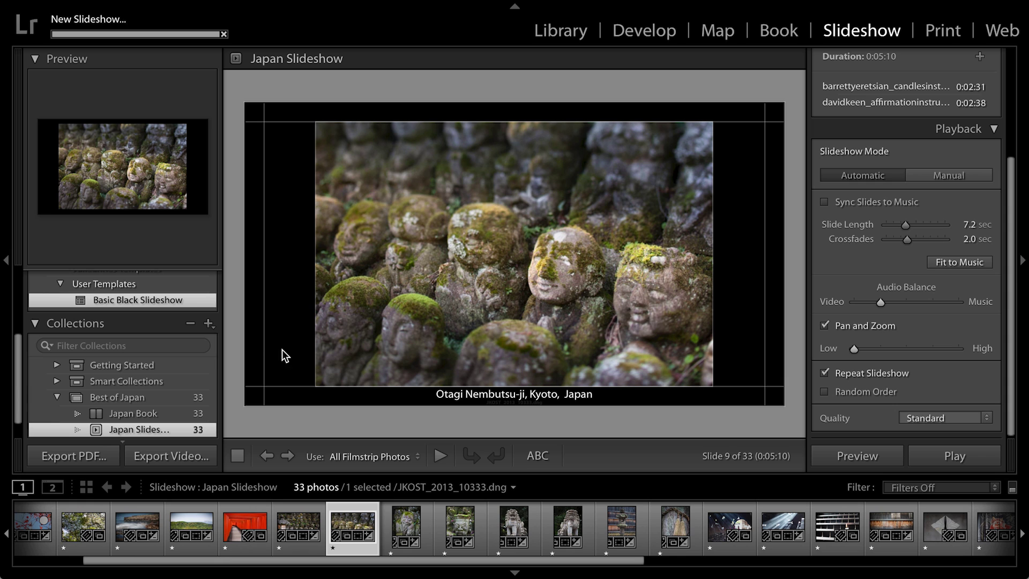
scroll(176, 359, "down", 1)
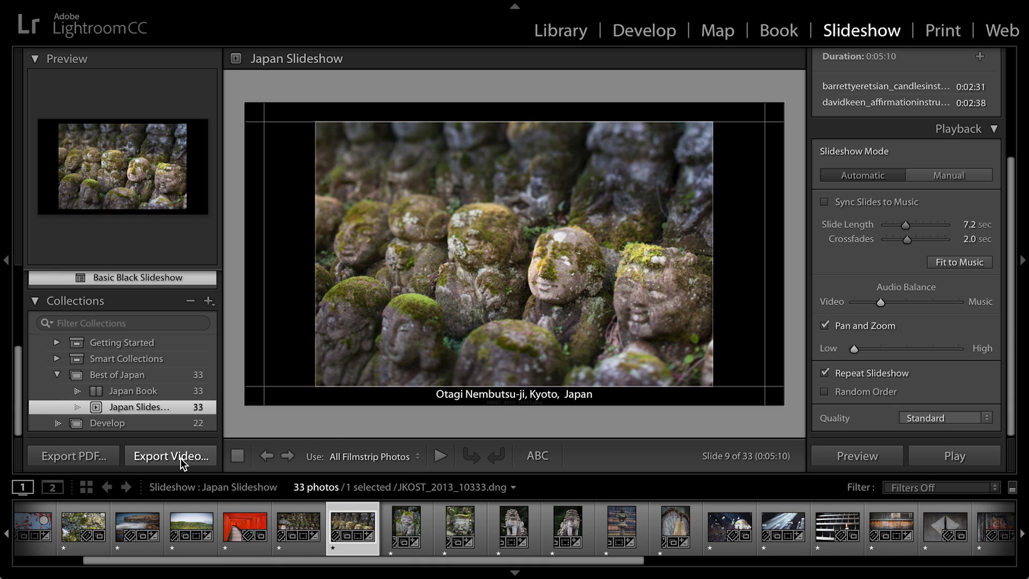
- Open the Export Slideshow to Video dialog and keep the 1080p (16:9) video preset
left_click(150, 457)
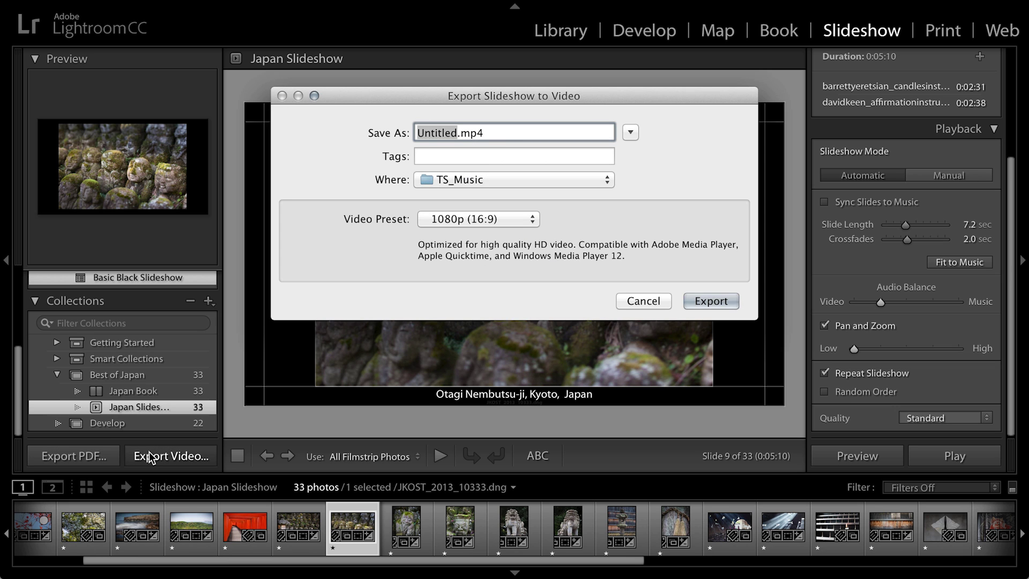
left_click(533, 216)
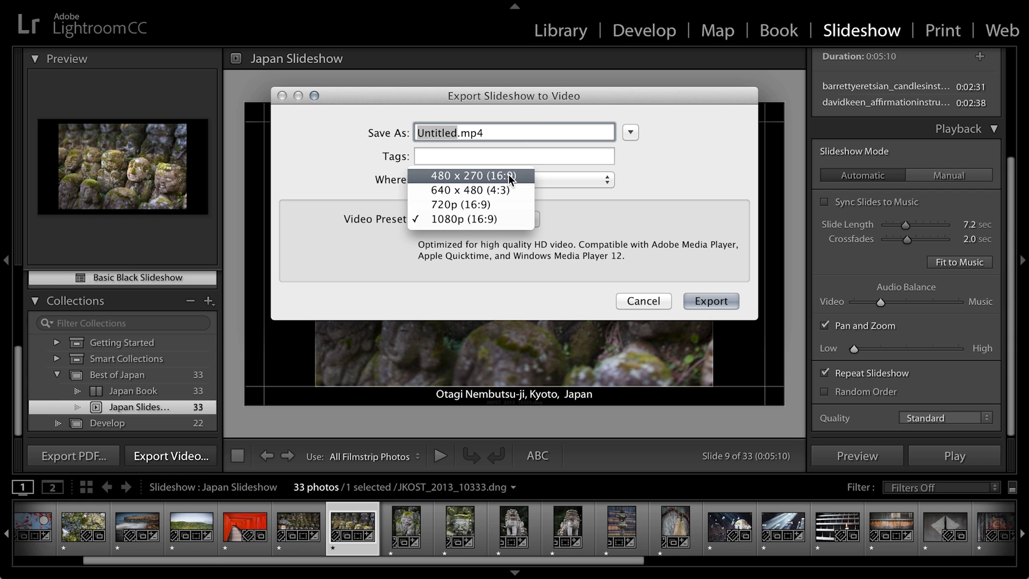
left_click(510, 217)
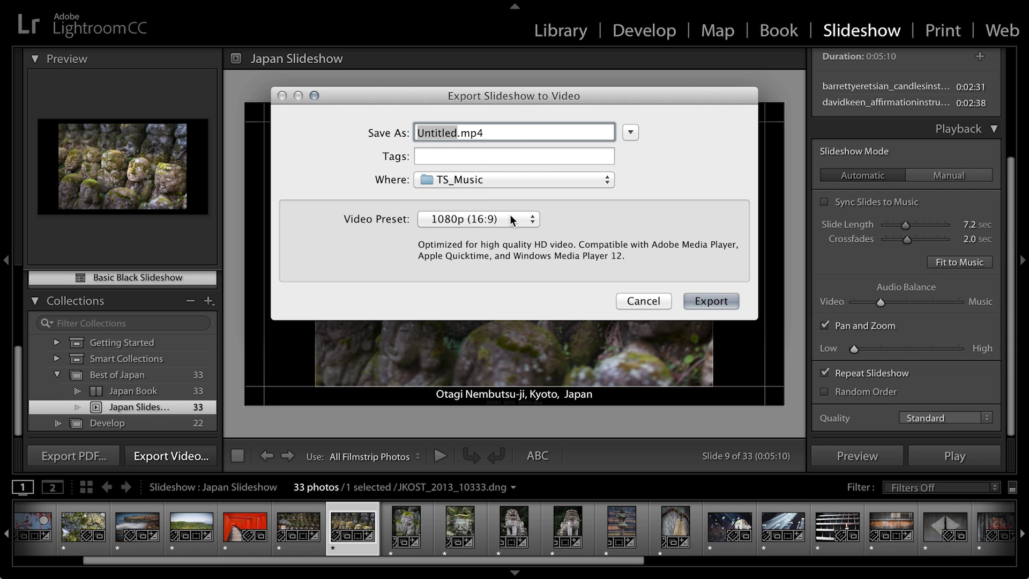